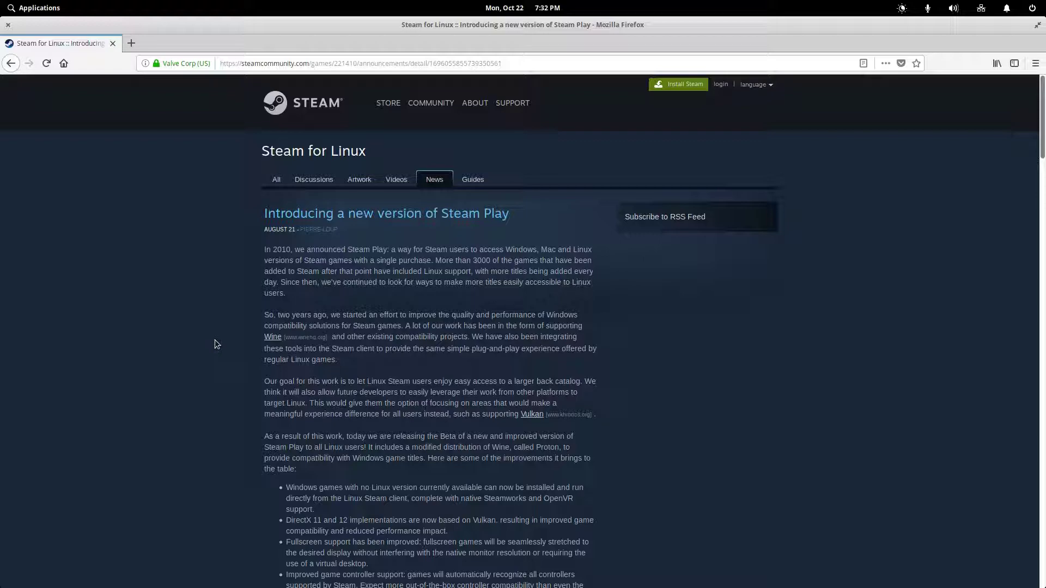
Step: Search AppCenter for 'Steam', view its listing, then clear the search back to Home
mouse_move(305, 587)
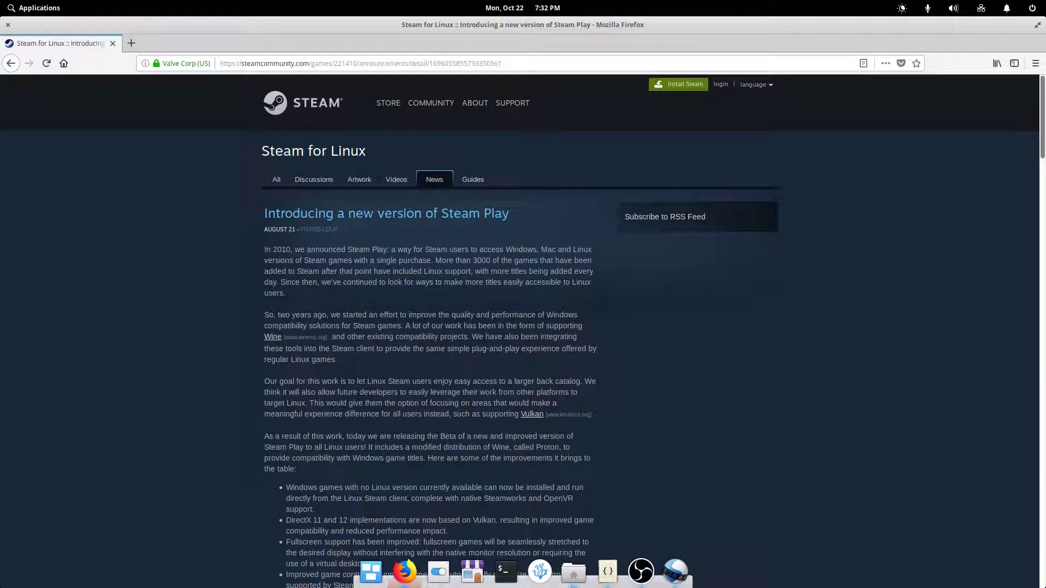
click(472, 572)
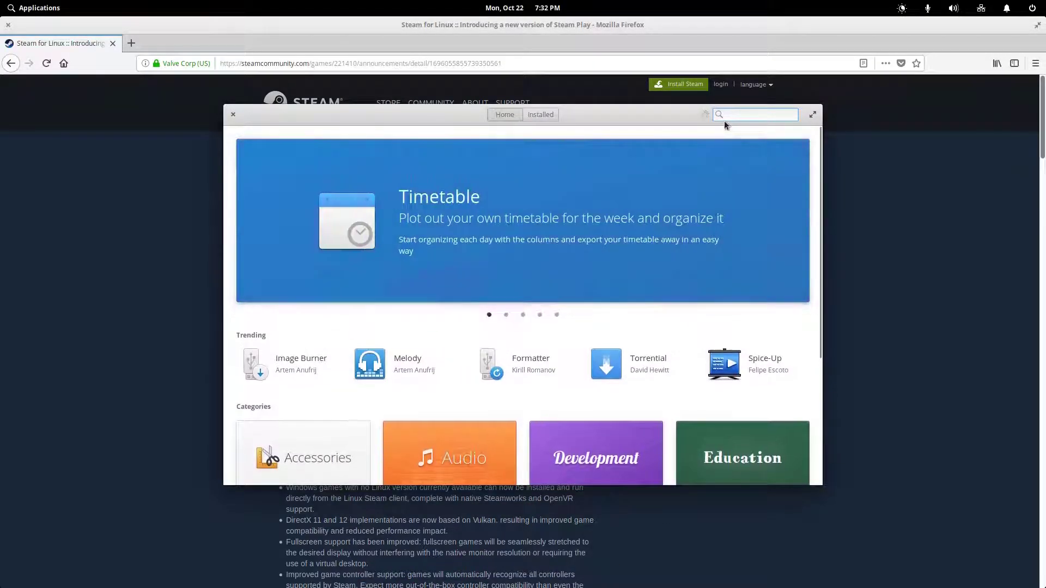
text(Steam)
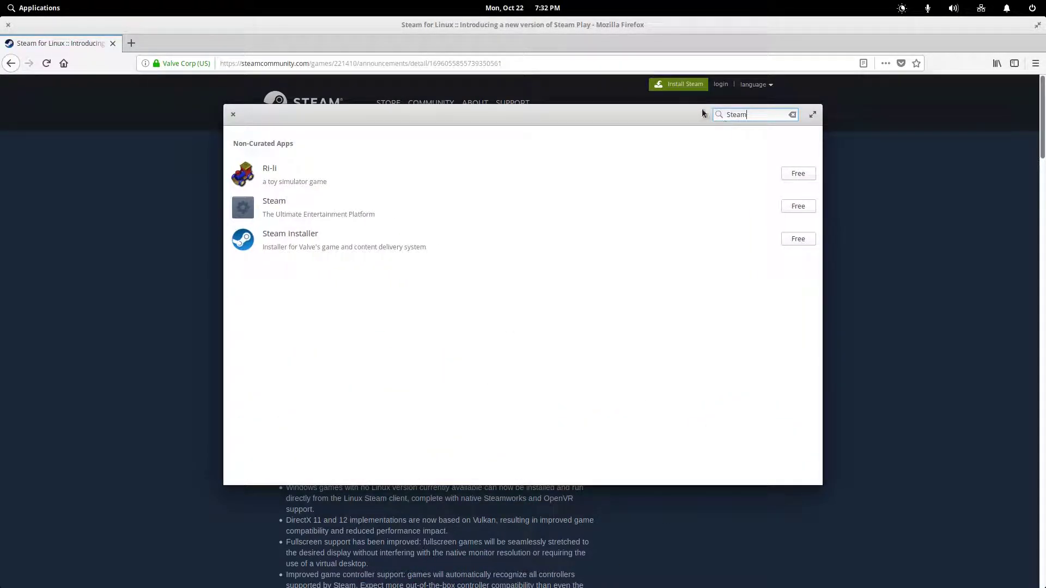
click(335, 210)
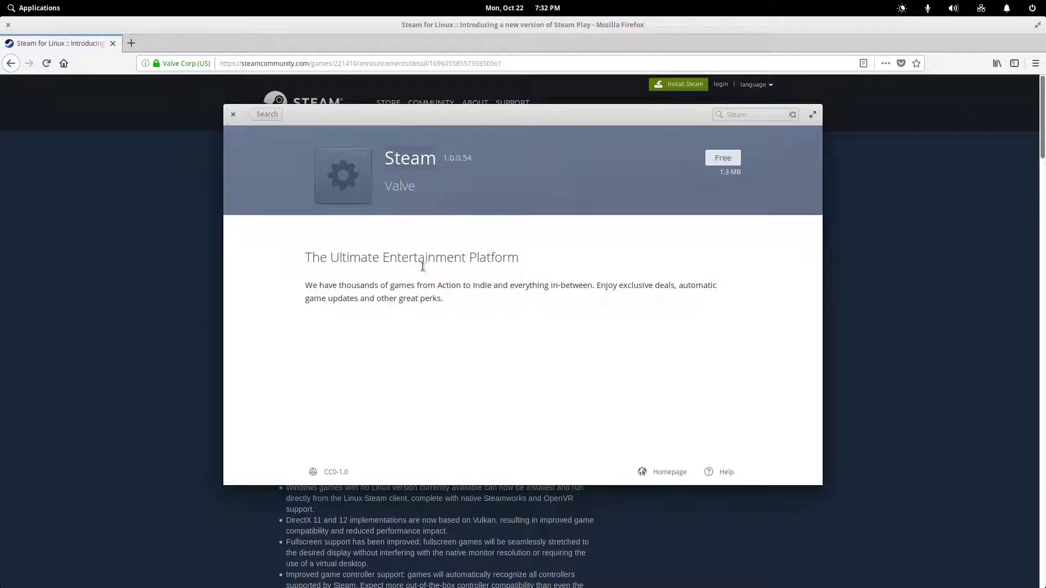
click(267, 114)
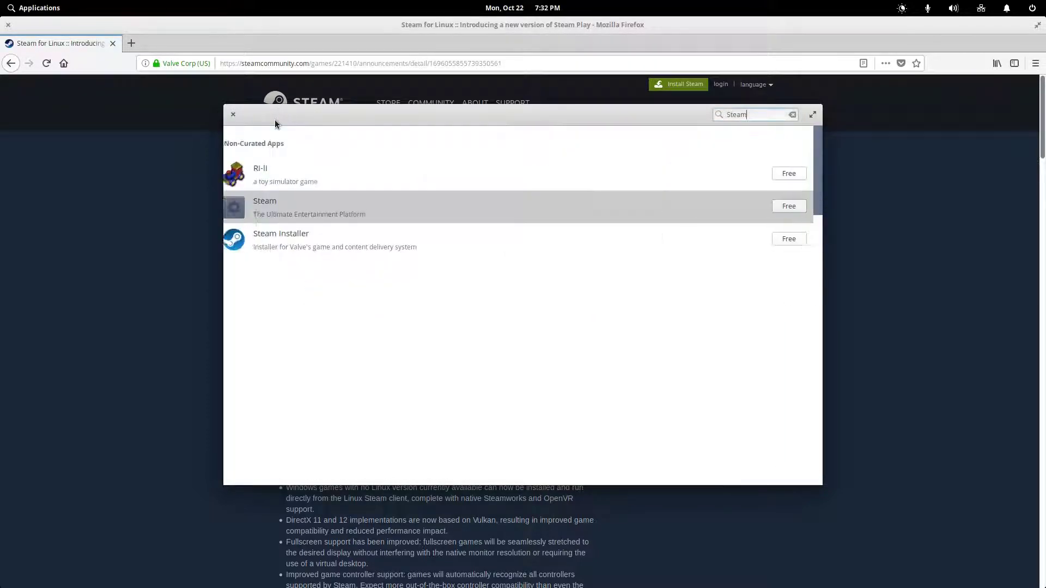
click(793, 115)
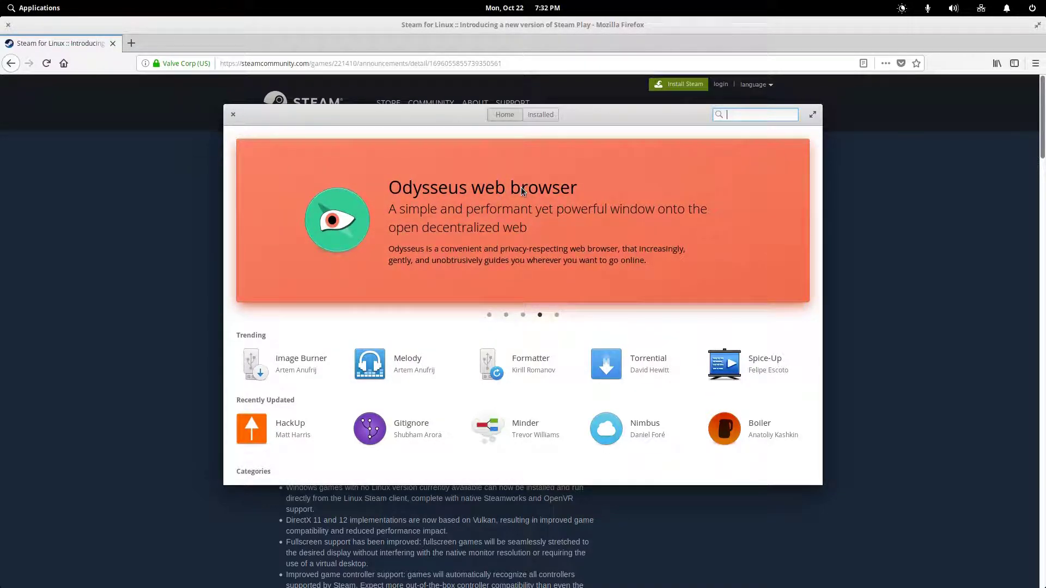
Step: Open the nvidia-driver-390 details page from AppCenter's Installed list and begin its removal
click(550, 115)
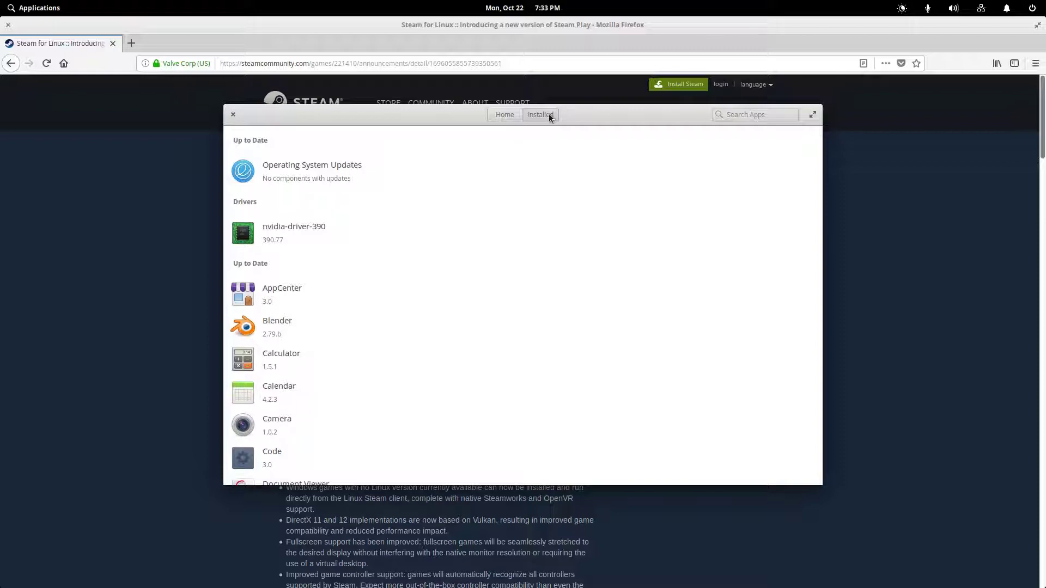
click(305, 235)
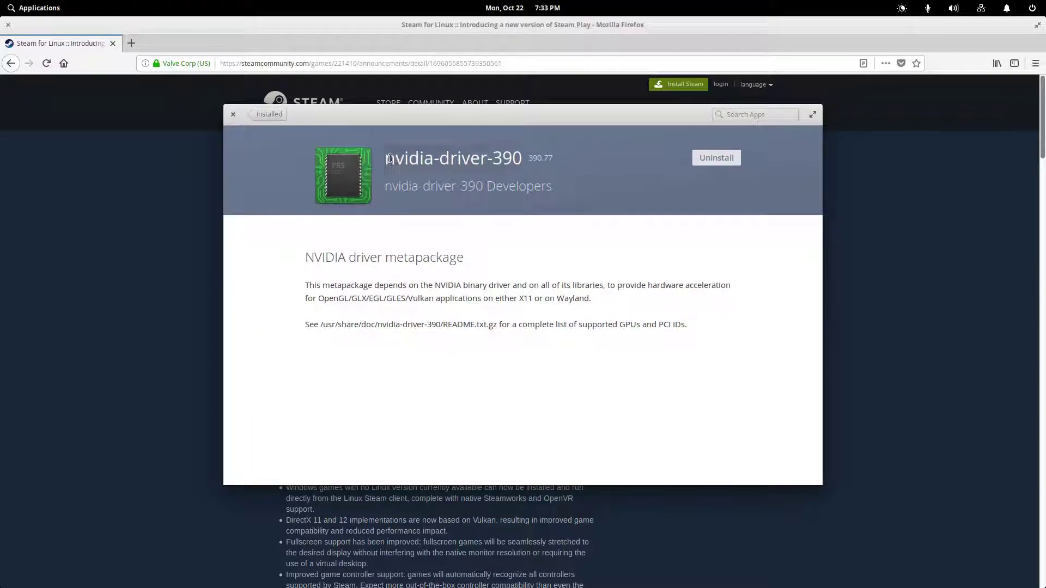
drag(390, 159, 522, 161)
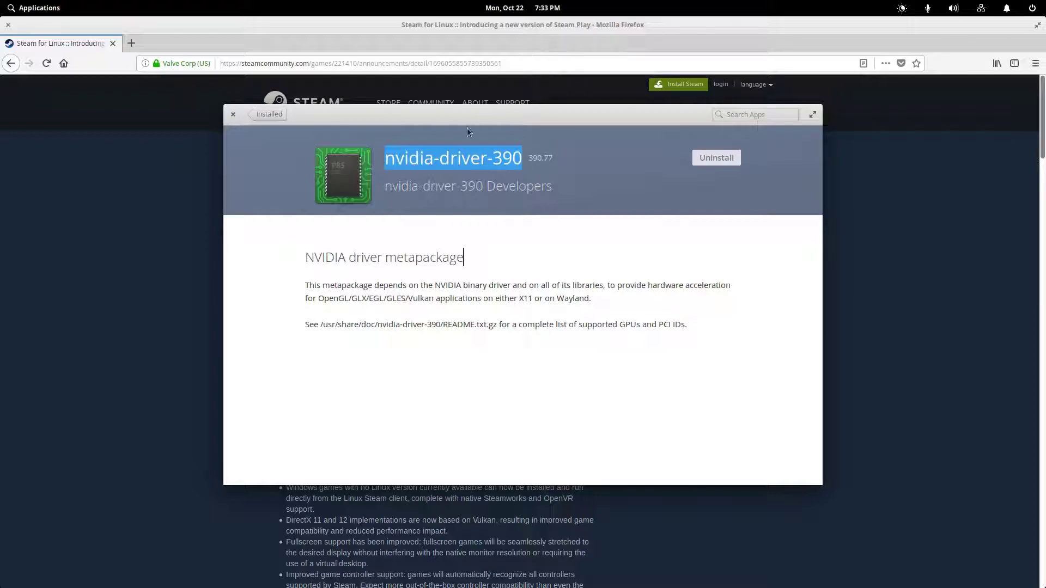
click(403, 257)
Step: Uninstall nvidia-driver-390, authorising the removal with the account password
click(724, 159)
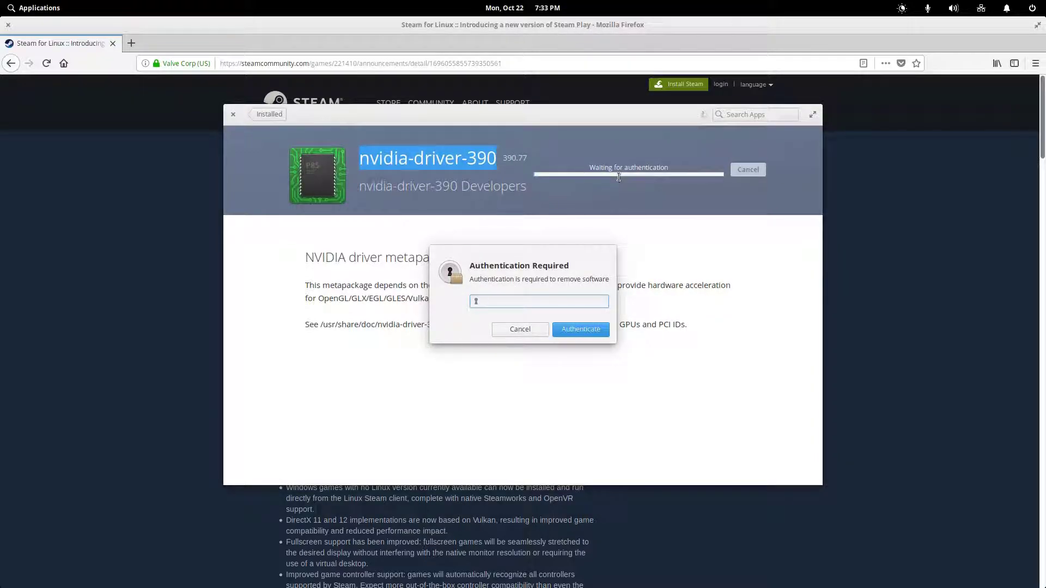
text(•••••••••••••)
key(Return)
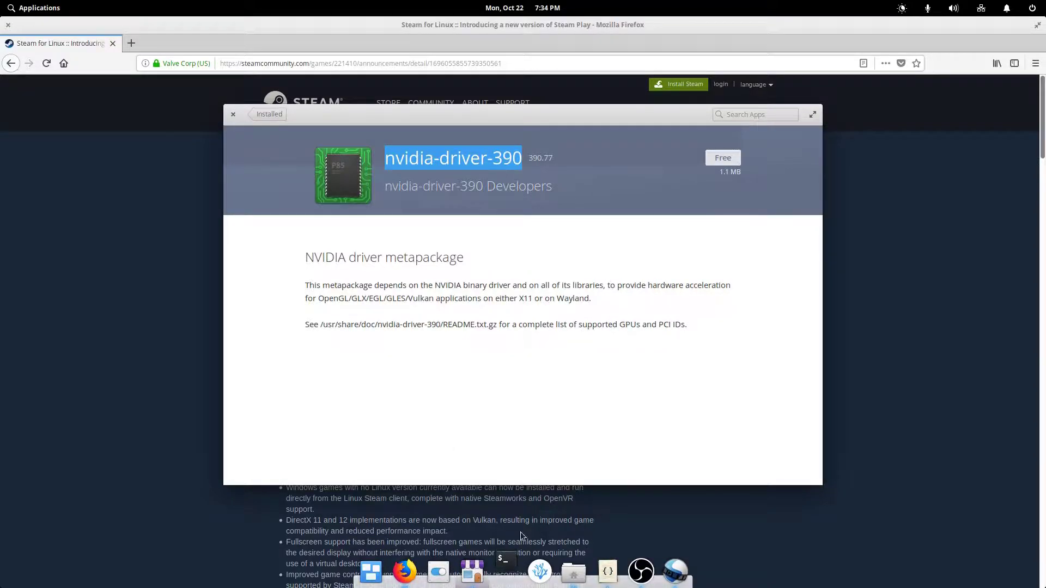
Step: In a new Terminal, add ppa:graphics-drivers/ppa with sudo add-apt-repository and confirm it
click(507, 571)
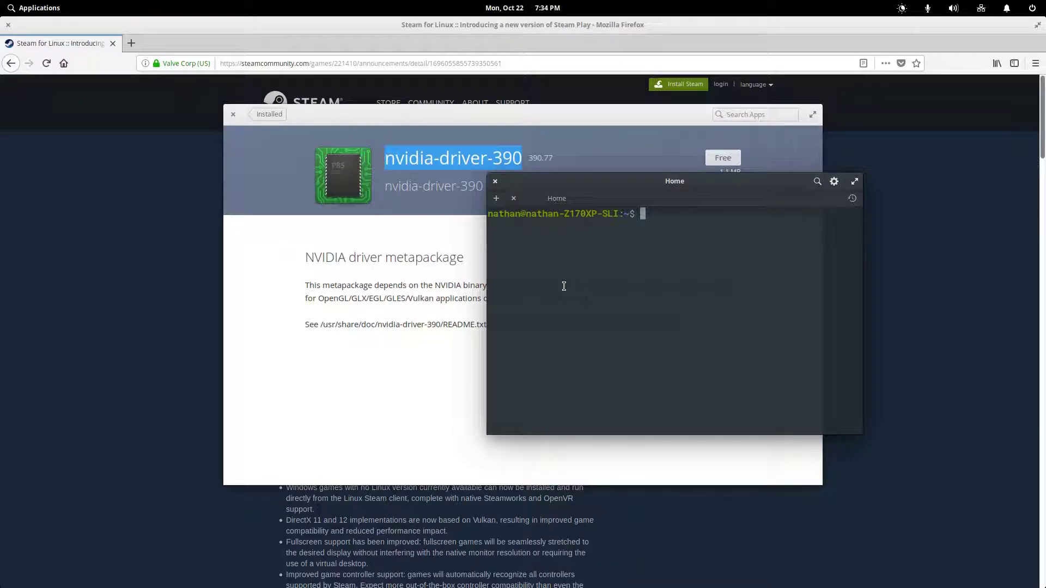
text(sudo apt)
key(BackSpace)
key(BackSpace)
key(BackSpace)
text(dd-apt-repository ppa)
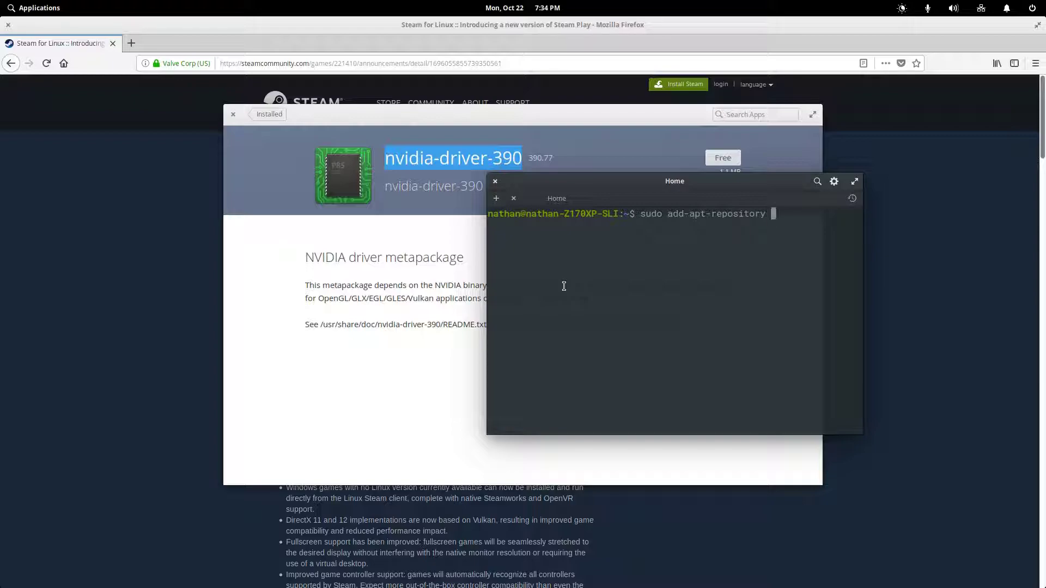
text(:graphics-drivers)
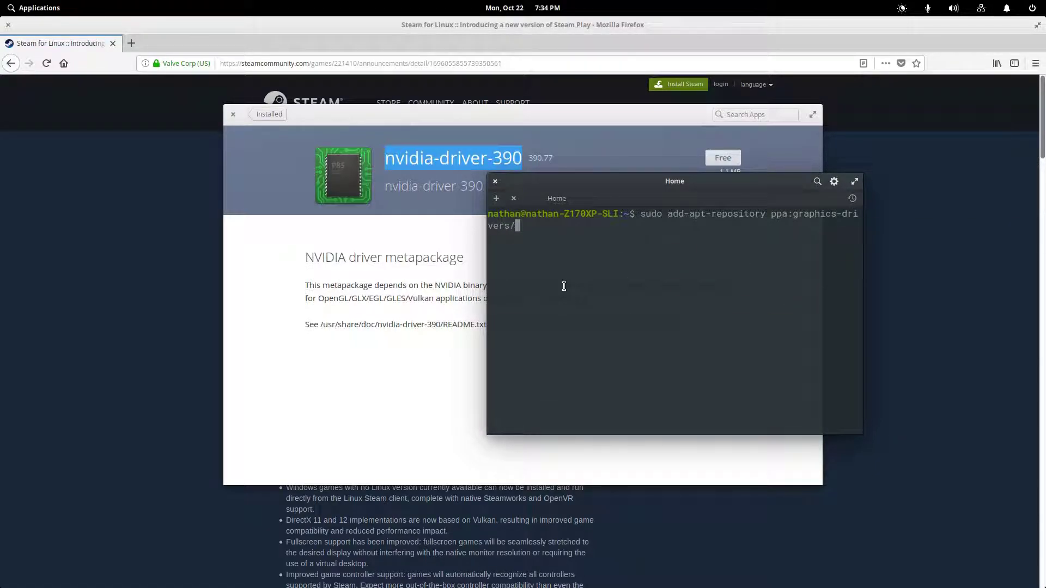
text(/ppa)
key(Return)
text(**************)
key(Return)
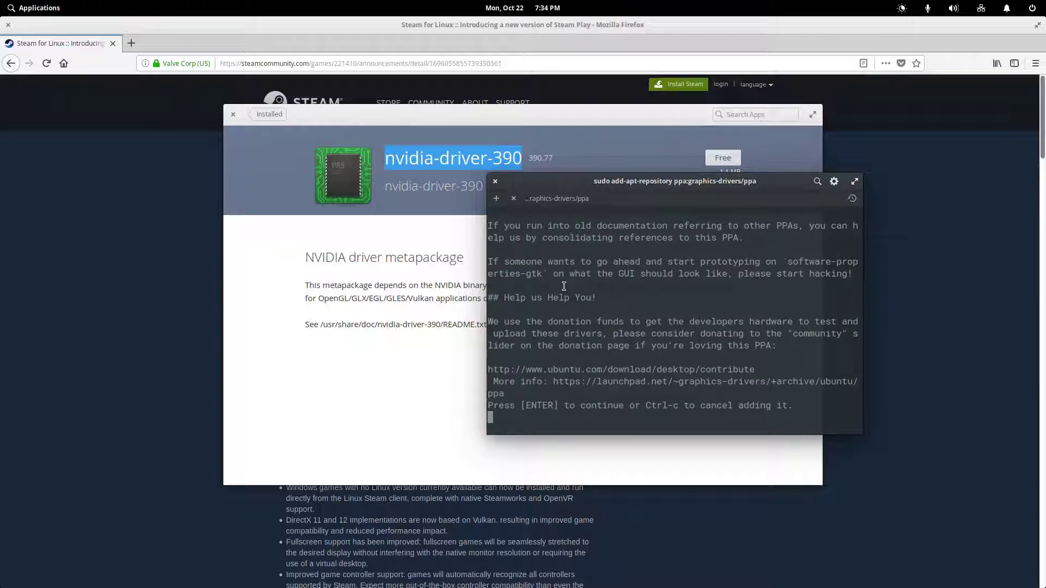
key(Return)
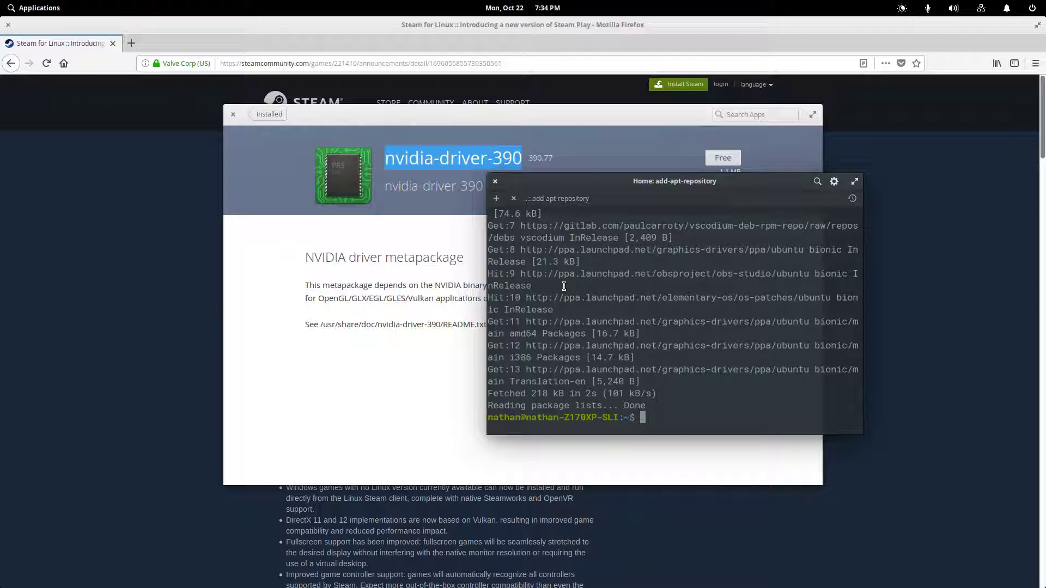
Step: Refresh the package lists with sudo apt-get update
text(sudo aptge)
key(BackSpace)
key(BackSpace)
text(-get update)
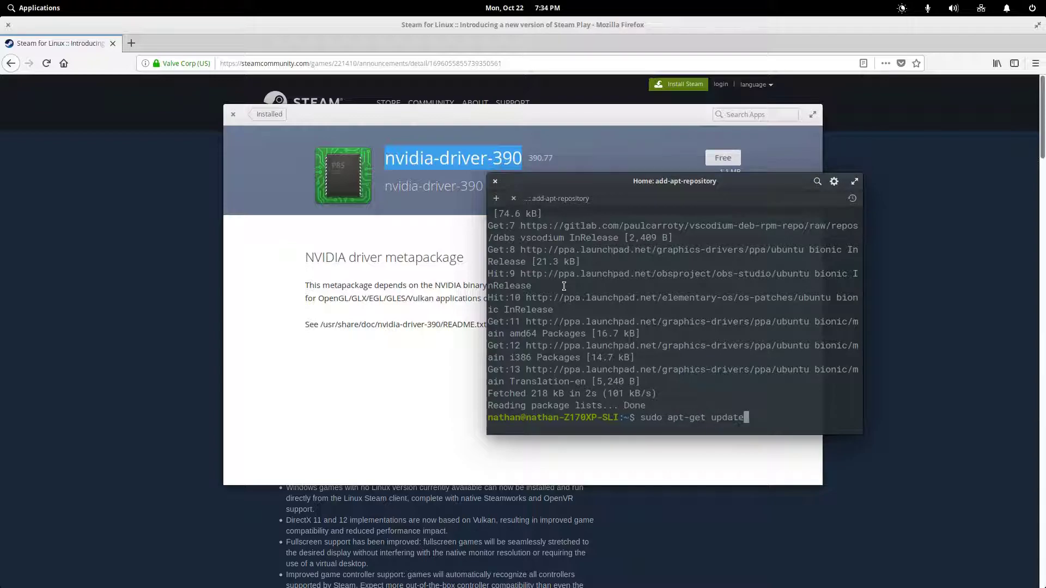
key(Return)
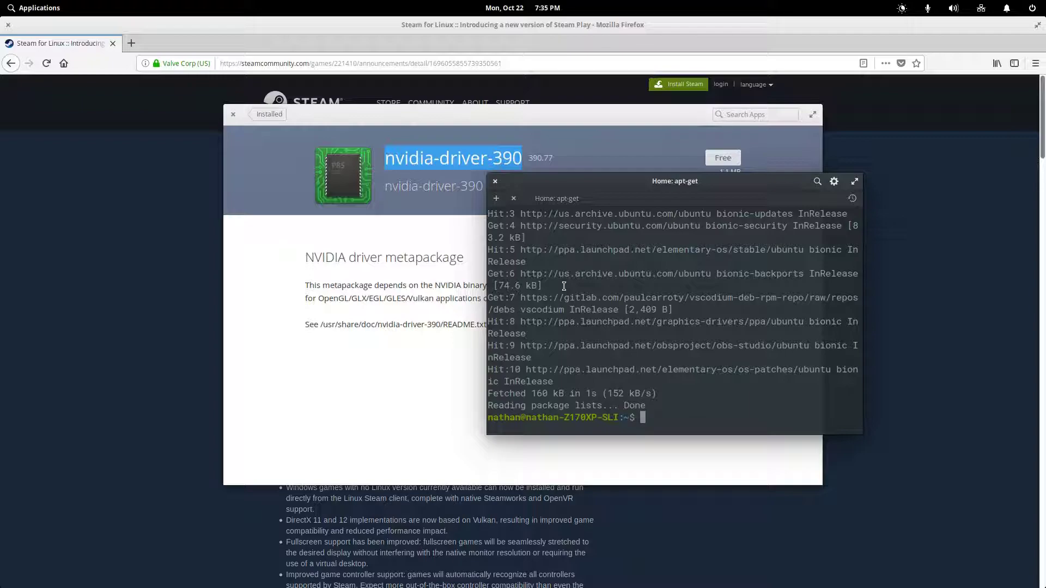
Step: Type 'sudo apt-get install nvidia-driver' and erase 'install' to rework it into a search
text(sudo apt-get install)
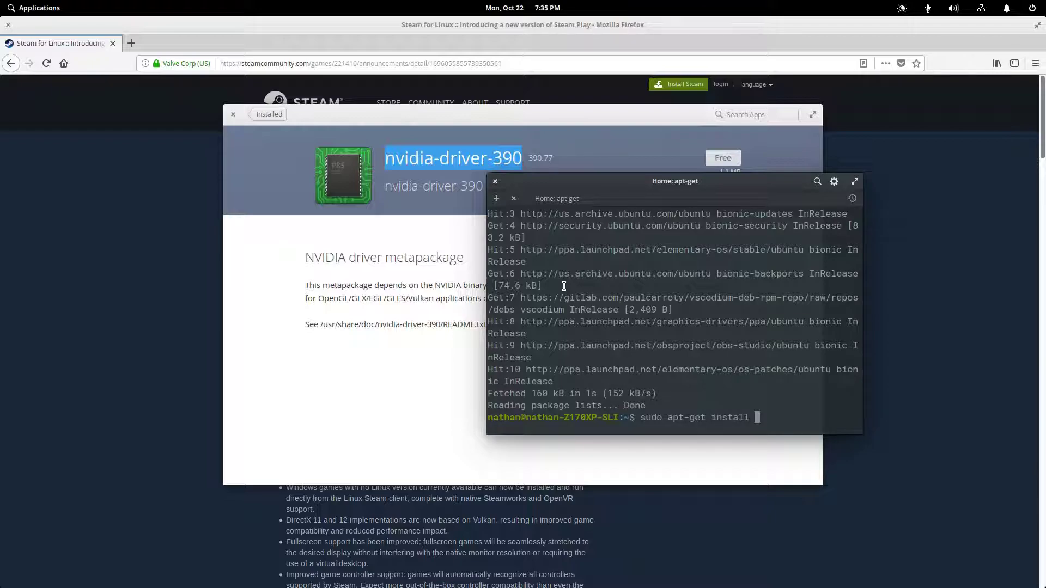
text( nvidia-driver)
key(Left)
key(Left)
key(Left)
key(Left)
key(Left)
key(Left)
key(Left)
key(Left)
key(Left)
key(Left)
key(Left)
key(Left)
key(Left)
key(Left)
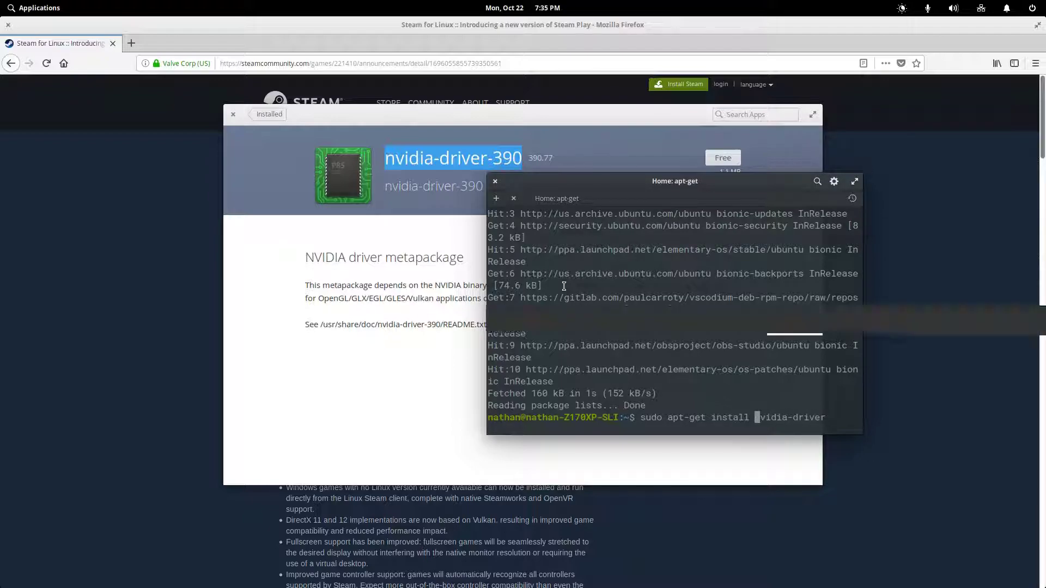
key(BackSpace)
key(BackSpace)
key(BackSpace)
key(BackSpace)
key(BackSpace)
key(BackSpace)
key(BackSpace)
Step: Search available driver packages with sudo apt-cache search nvidia-driver
text(cache search)
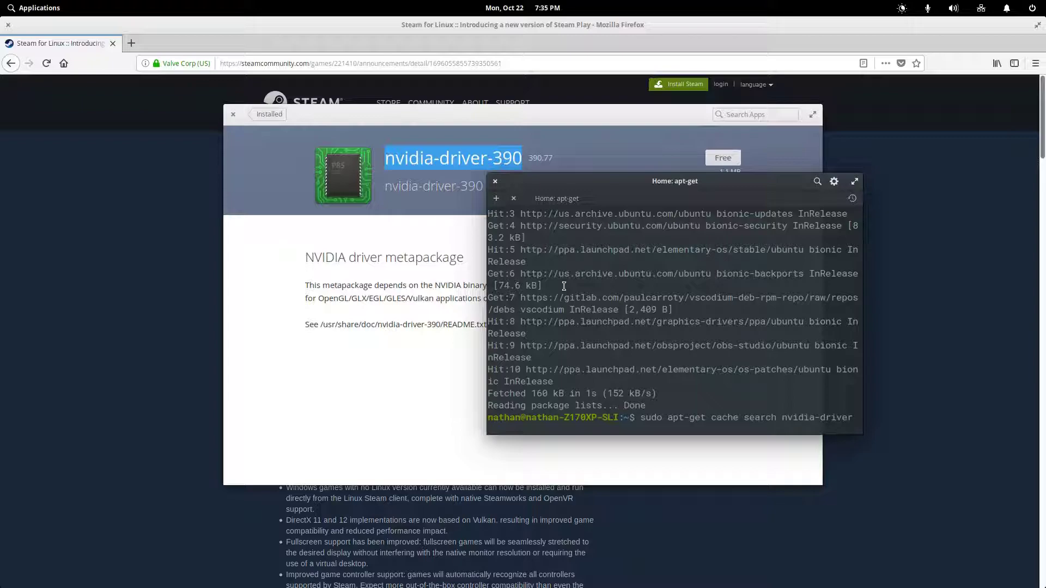
key(Right)
key(Right)
key(Right)
key(Right)
key(Right)
key(Right)
key(Right)
key(Right)
key(Right)
key(Right)
key(Right)
key(Right)
key(Right)
key(Return)
key(Up)
key(Left)
key(Left)
key(Left)
key(Left)
key(Left)
key(Left)
key(Left)
key(Left)
key(Left)
key(Left)
key(Left)
key(Left)
key(Left)
key(Left)
key(Left)
key(Left)
key(Left)
key(Left)
key(Left)
key(Left)
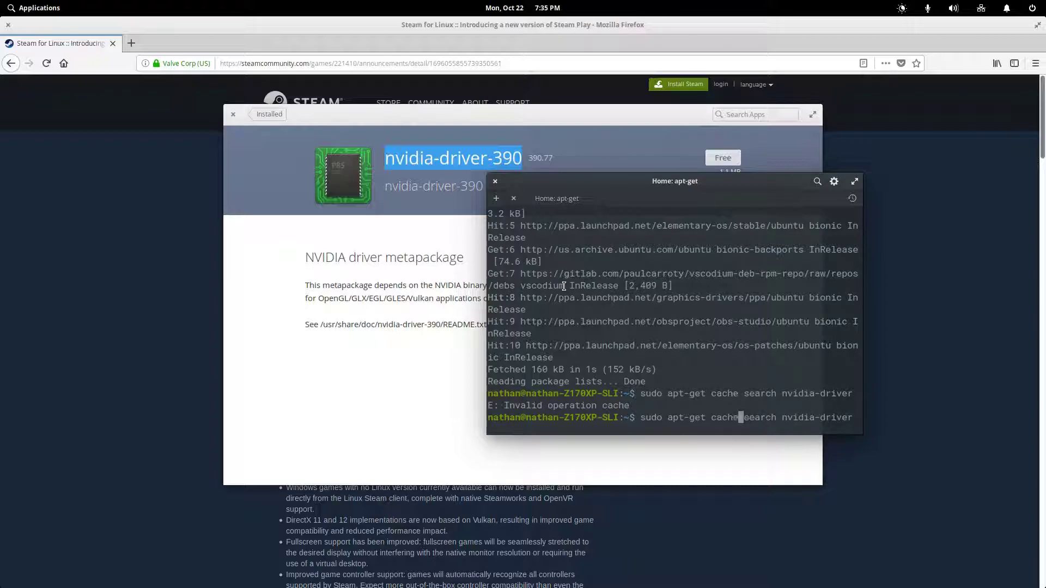
key(Left)
key(Left)
key(Left)
key(Left)
key(Left)
key(Left)
key(Left)
key(Left)
key(Left)
key(Delete)
key(Delete)
key(Delete)
key(Delete)
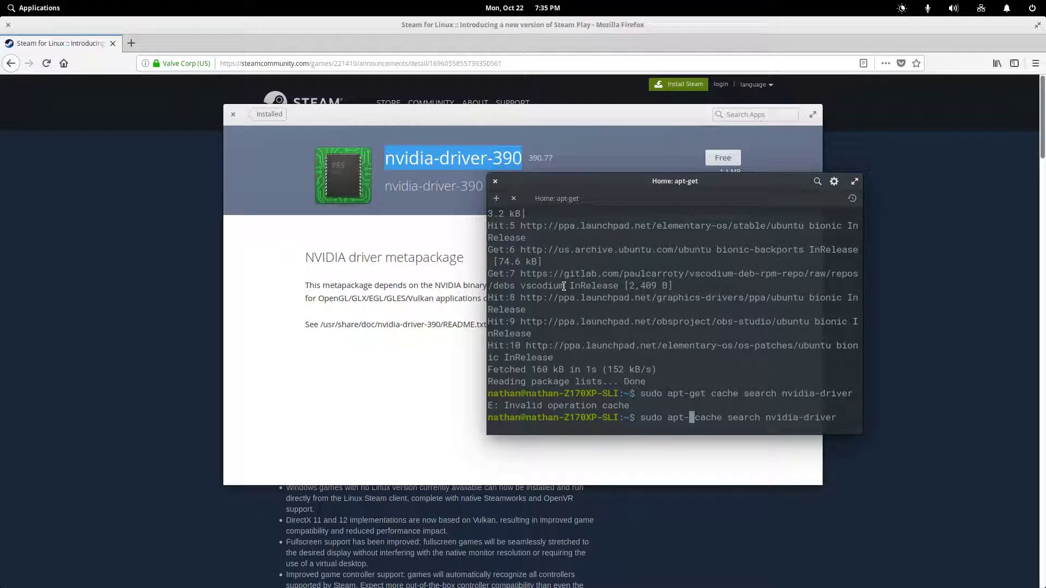
key(Return)
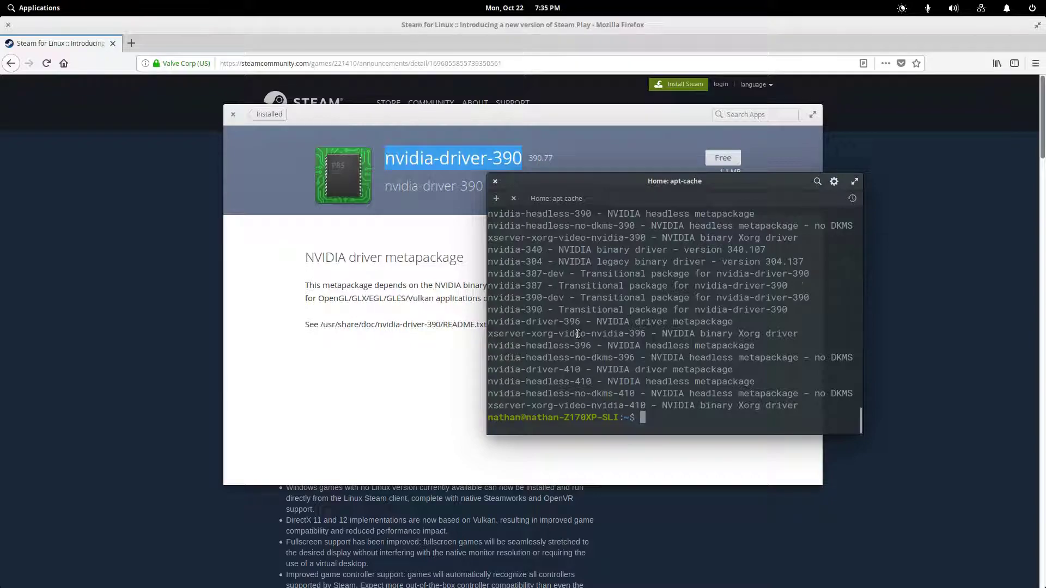
Step: Look through the search results and select the nvidia-driver-396 package name
scroll(578, 333, up, 3)
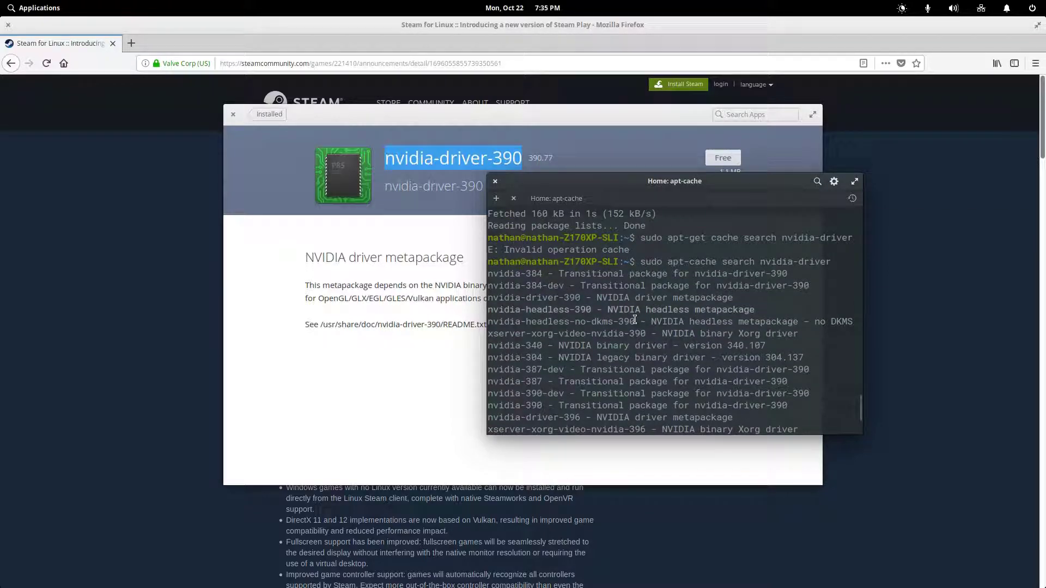
scroll(636, 320, down, 3)
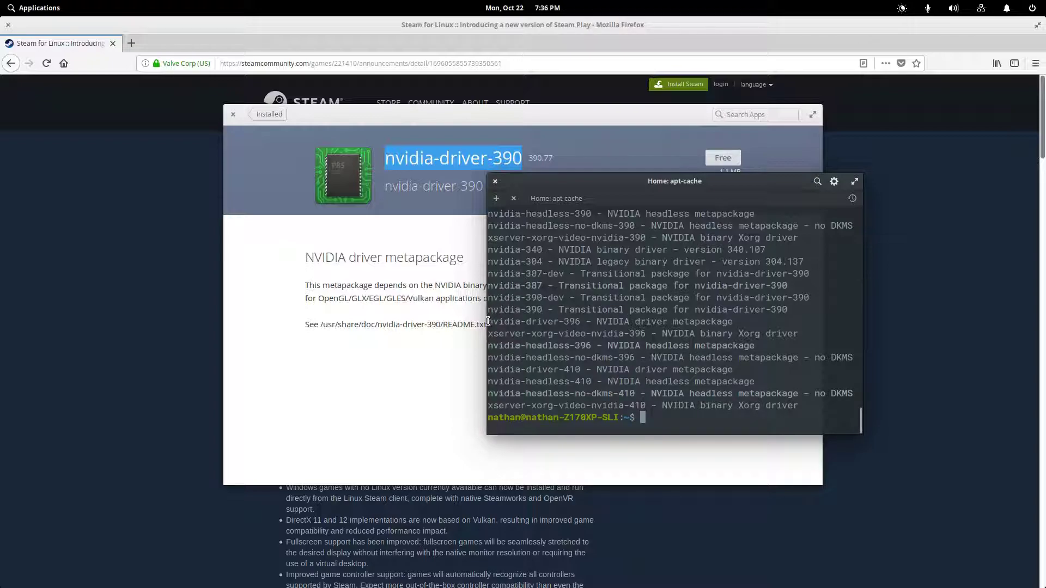
drag(488, 322, 579, 325)
key(cmd+c)
Step: Install nvidia-driver-396 with sudo apt-get install, pasting the name and confirming the download
click(697, 424)
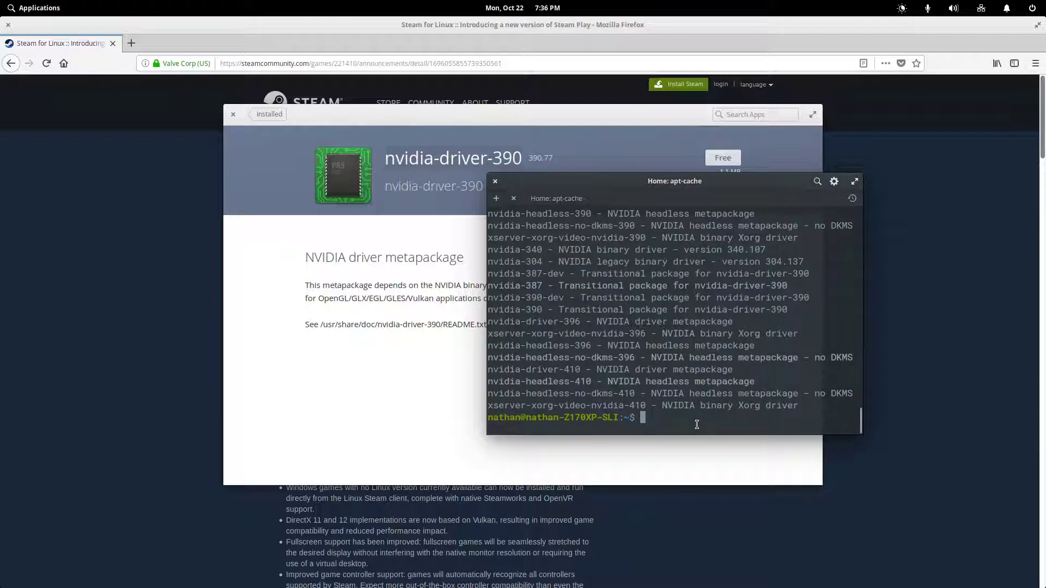
text(sudo aptget)
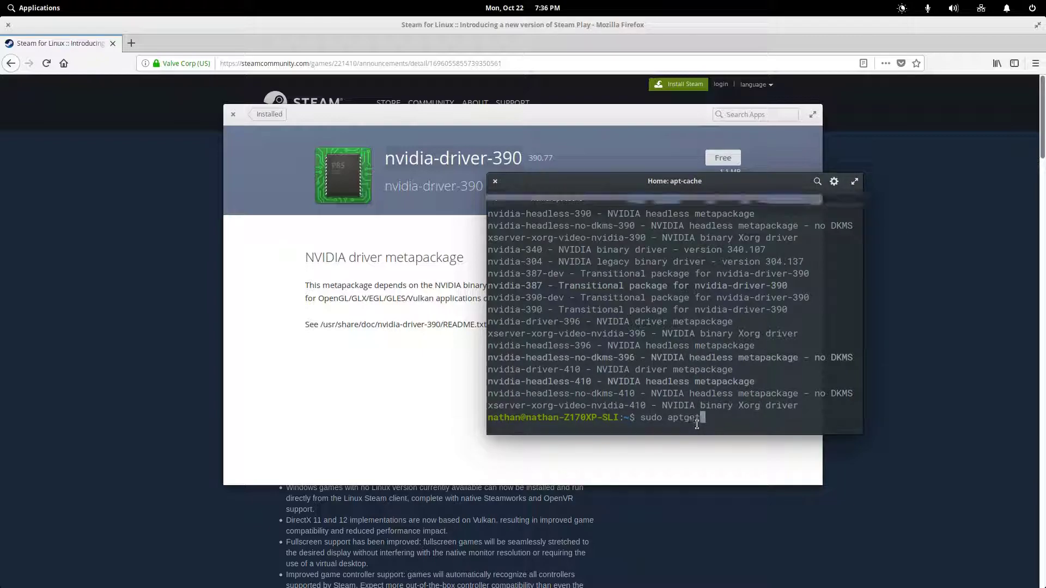
key(BackSpace)
key(BackSpace)
text(-get install)
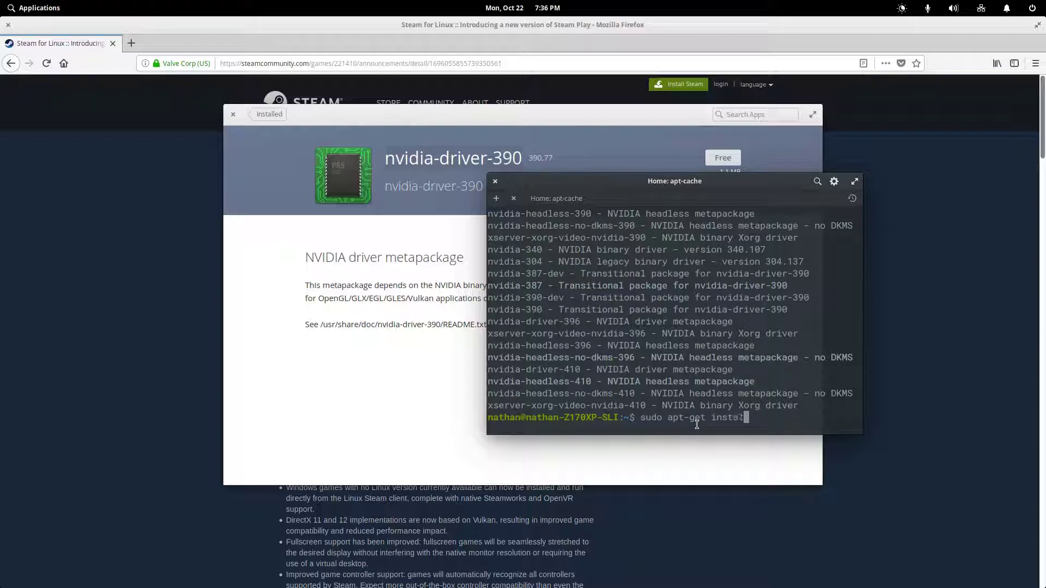
middle_click(697, 424)
key(Return)
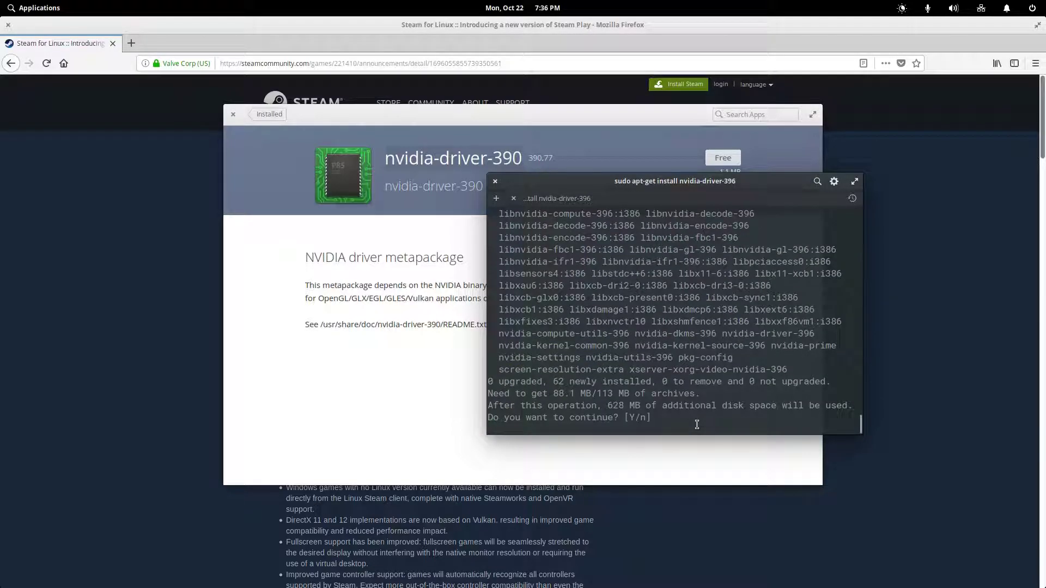
key(Return)
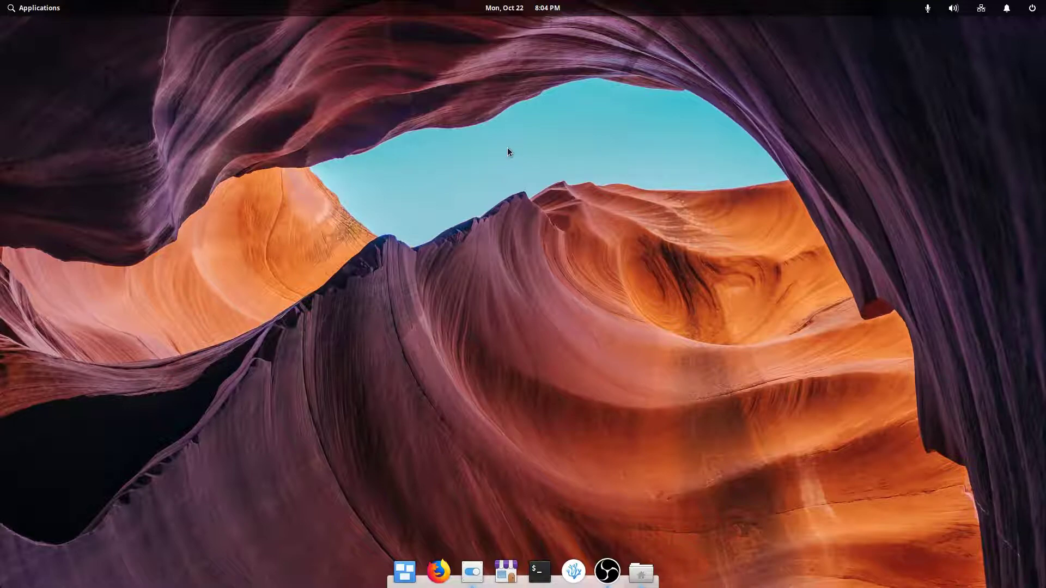
Step: Search the Applications menu for 'nvidia'
click(60, 14)
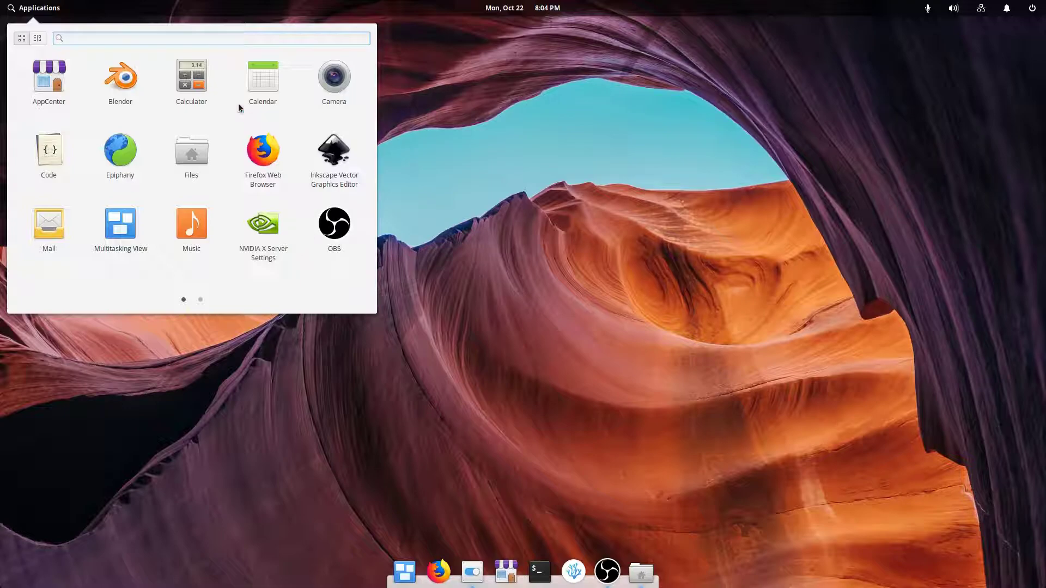
text(nvidia)
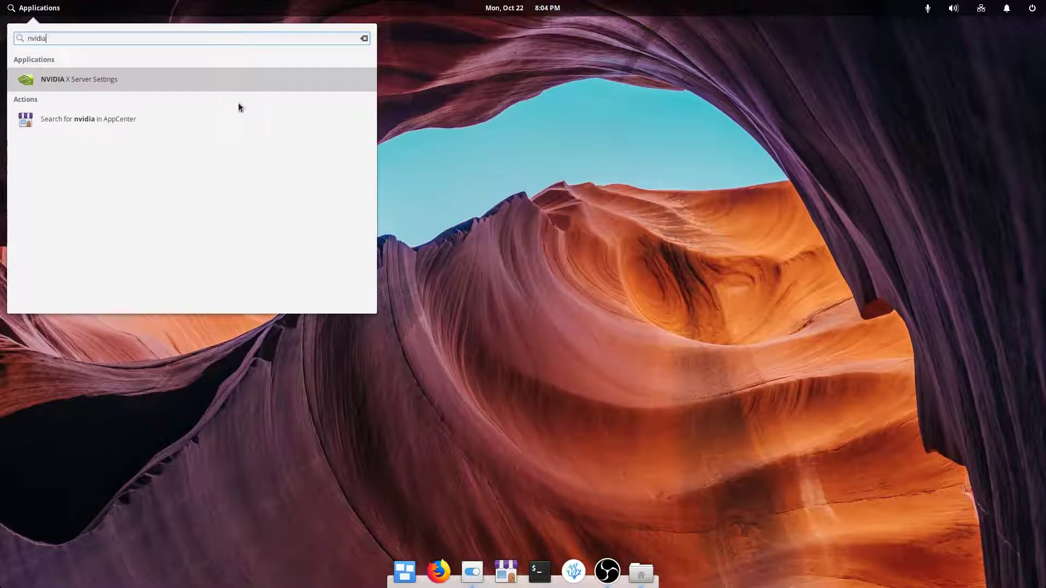
Step: Launch NVIDIA X Server Settings, confirm driver version 396.54, then quit it
click(189, 87)
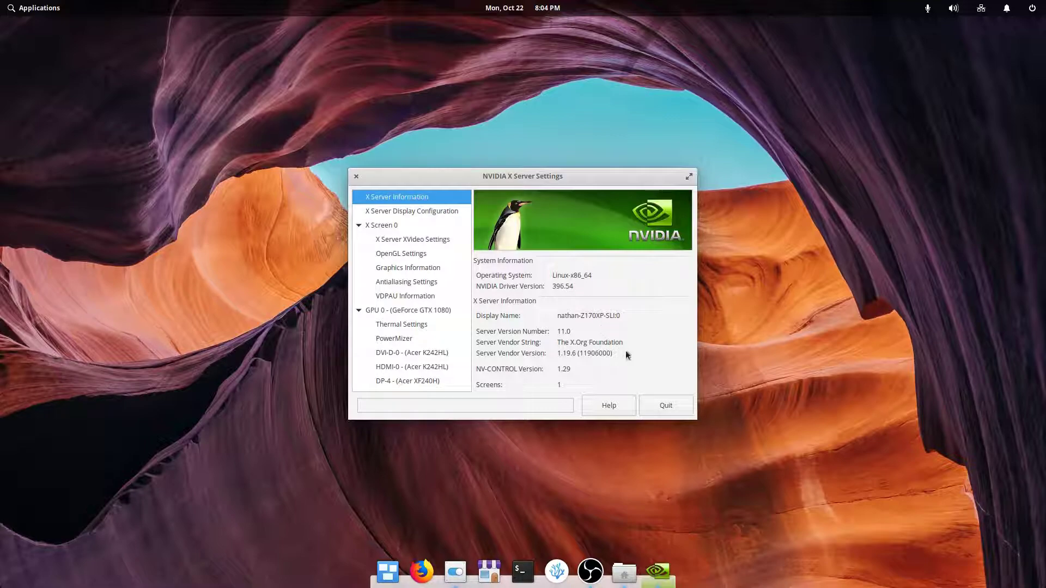
click(670, 409)
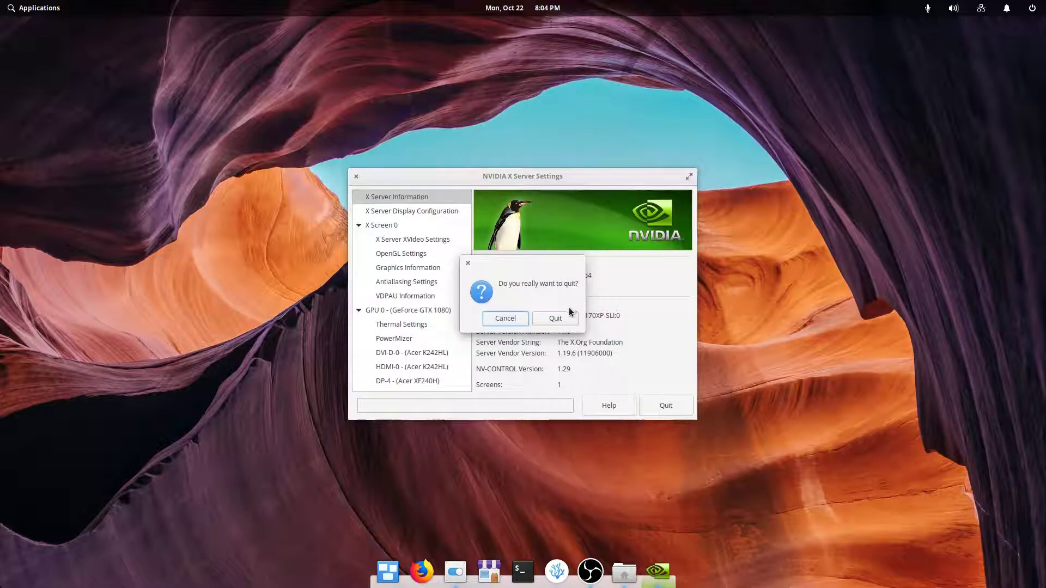
click(554, 319)
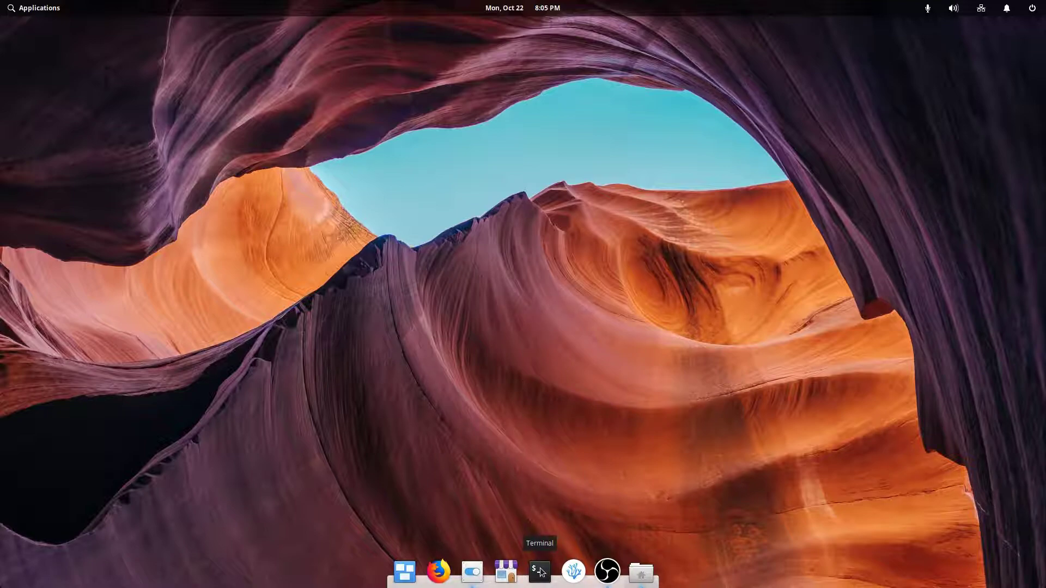
Step: Open Terminal from the Applications menu and run sudo apt-get install steam with the admin password
click(33, 5)
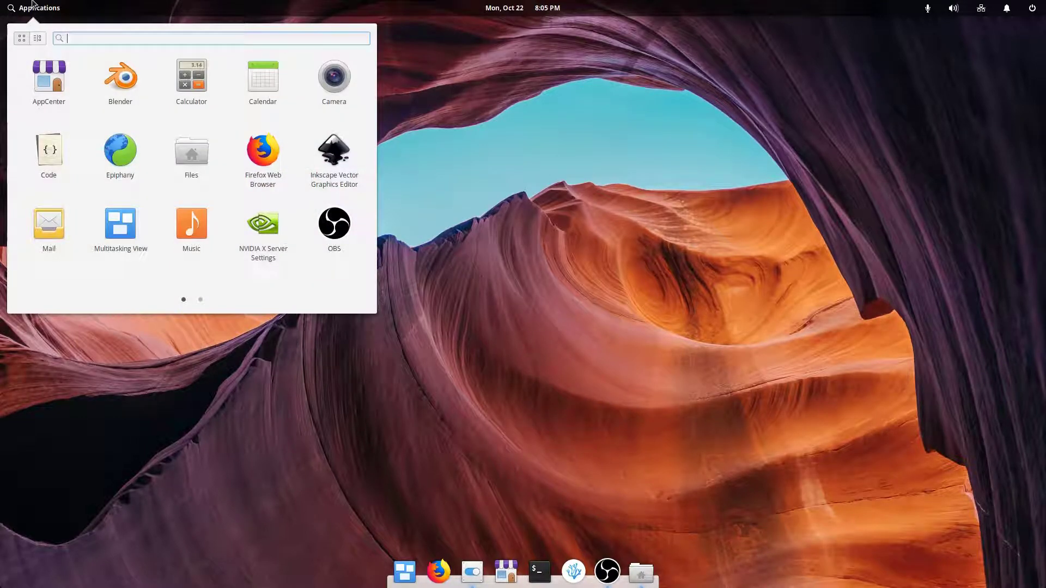
text(tea)
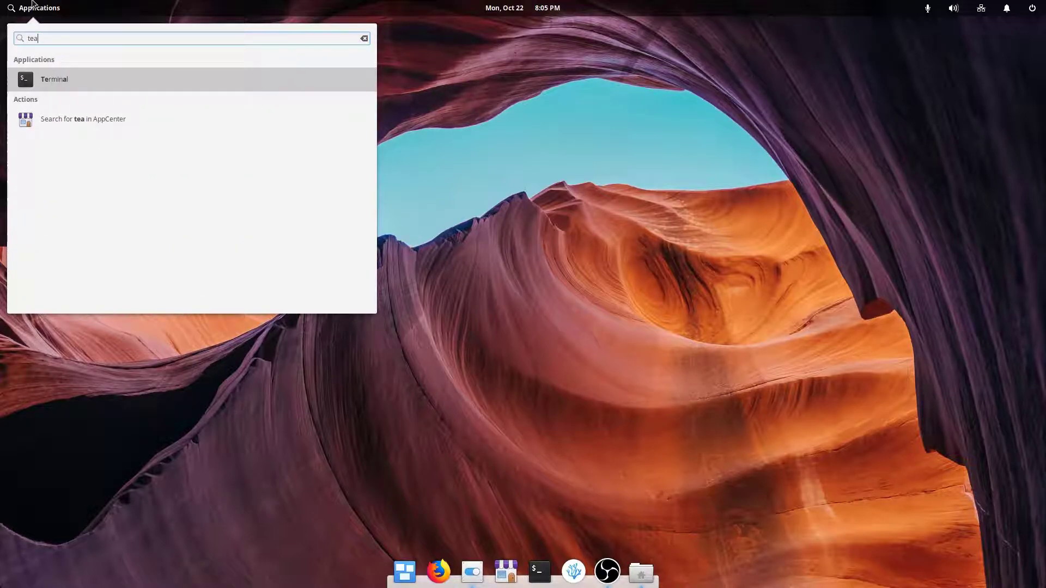
key(Return)
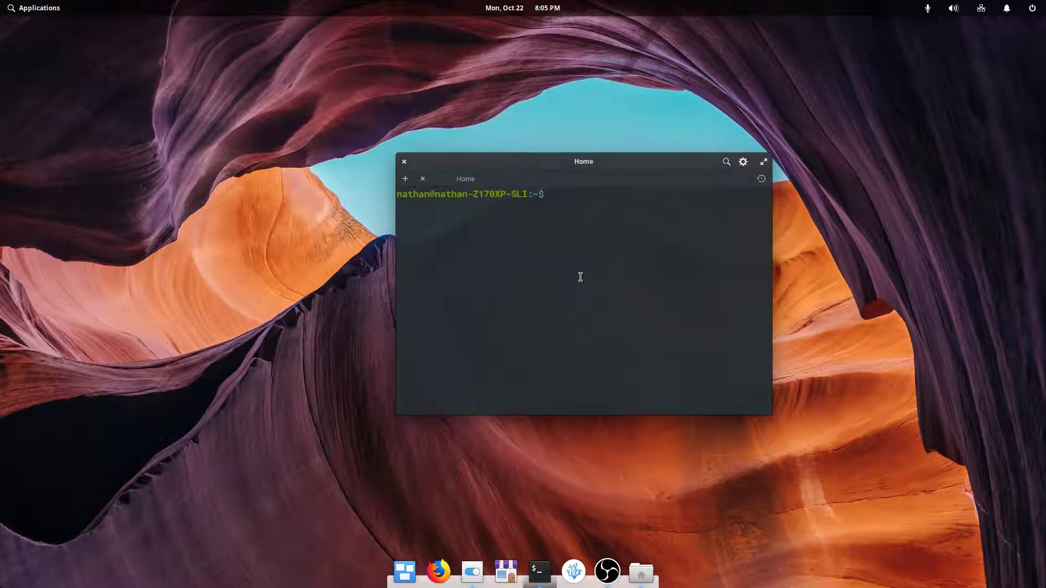
text(sudo apt-get install steam)
key(Return)
text(*************)
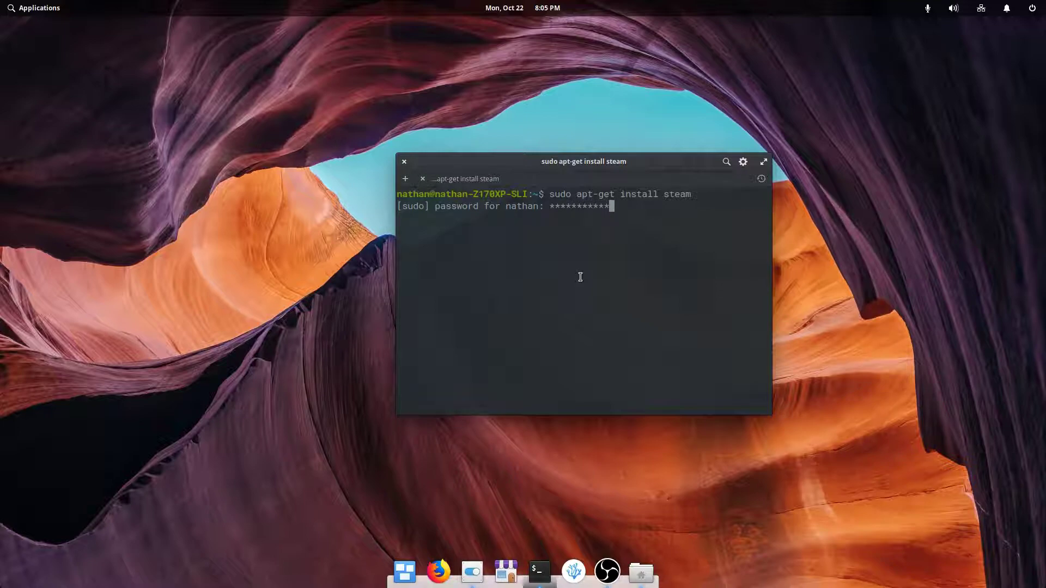
key(Return)
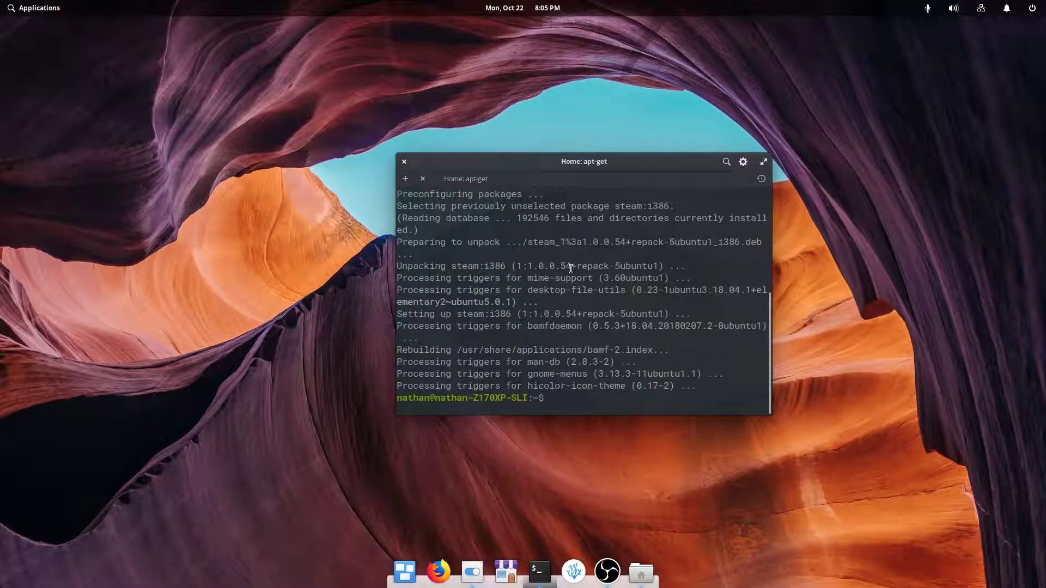
Step: Launch Steam by searching 'stea' in Applications, wait for its update, then choose Login to an Existing Account
click(42, 9)
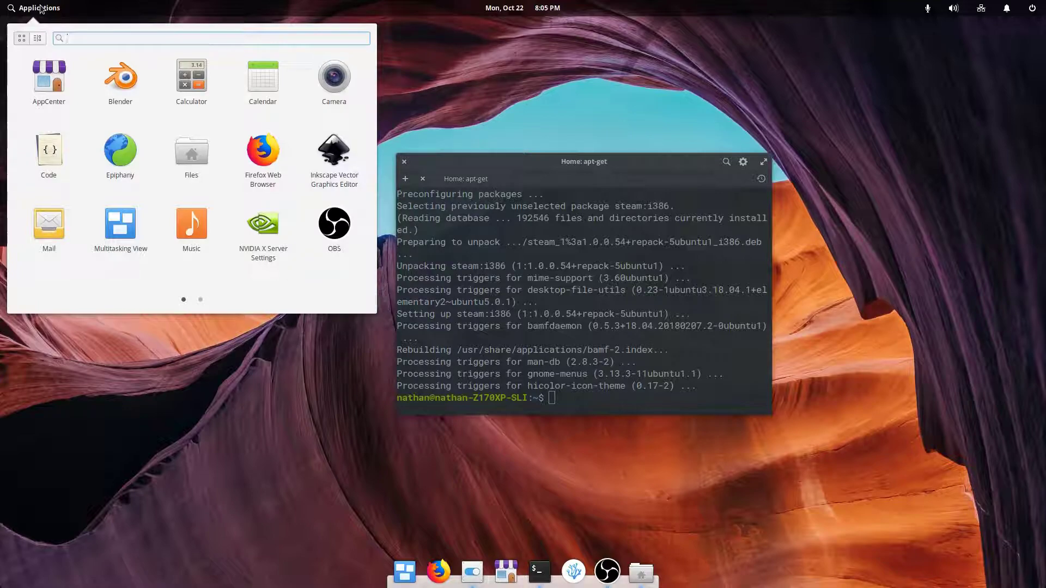
text(stea)
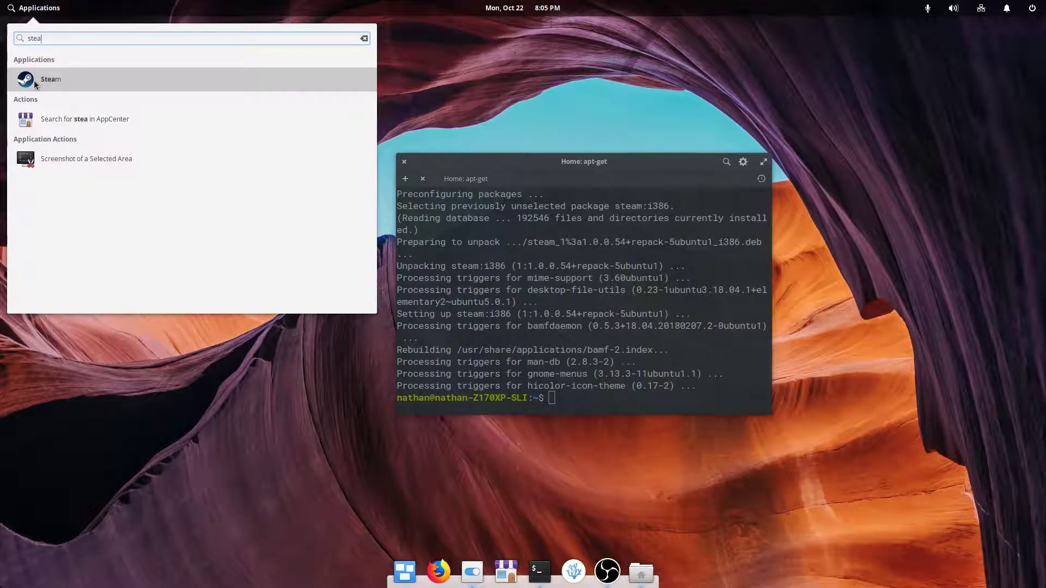
click(34, 80)
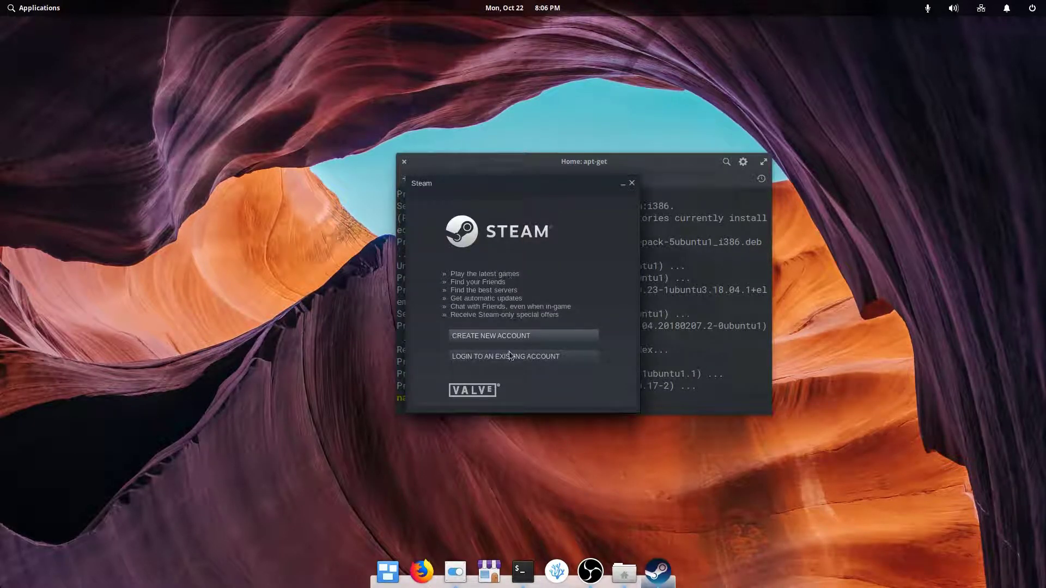
click(513, 358)
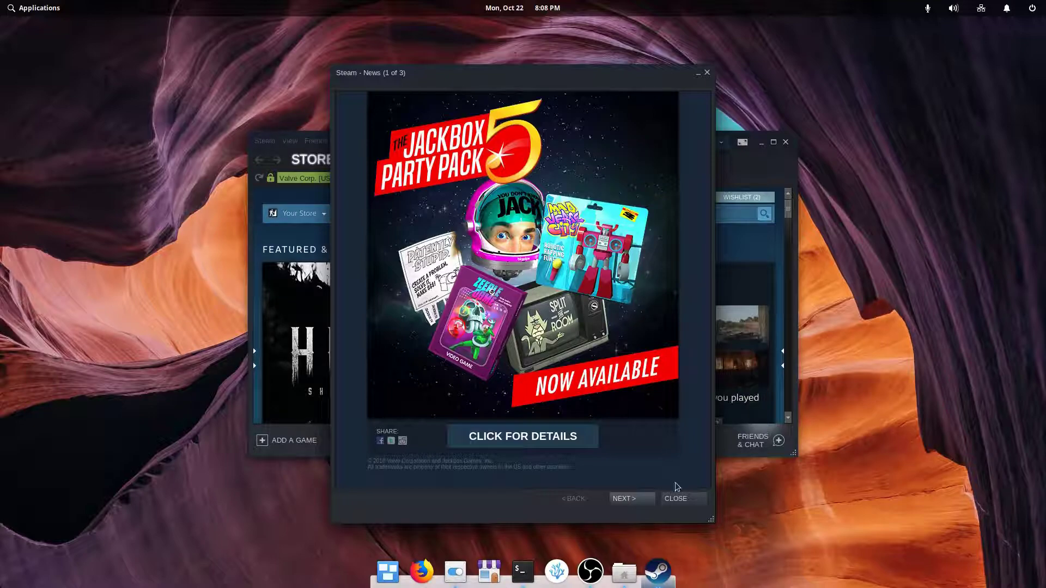
Step: Close the news popup and view ASTRONEER's details in the game library
click(677, 498)
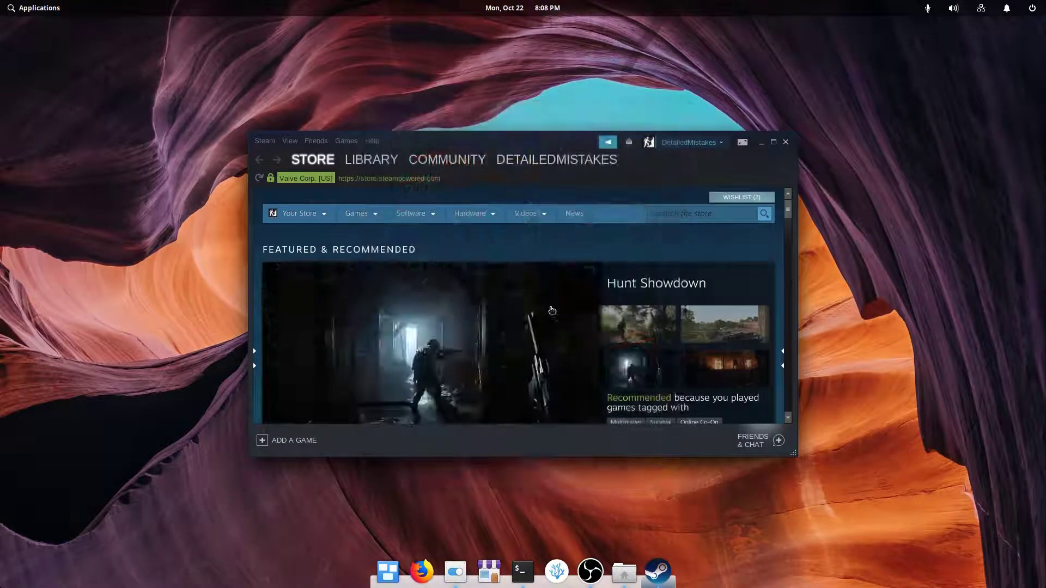
click(362, 157)
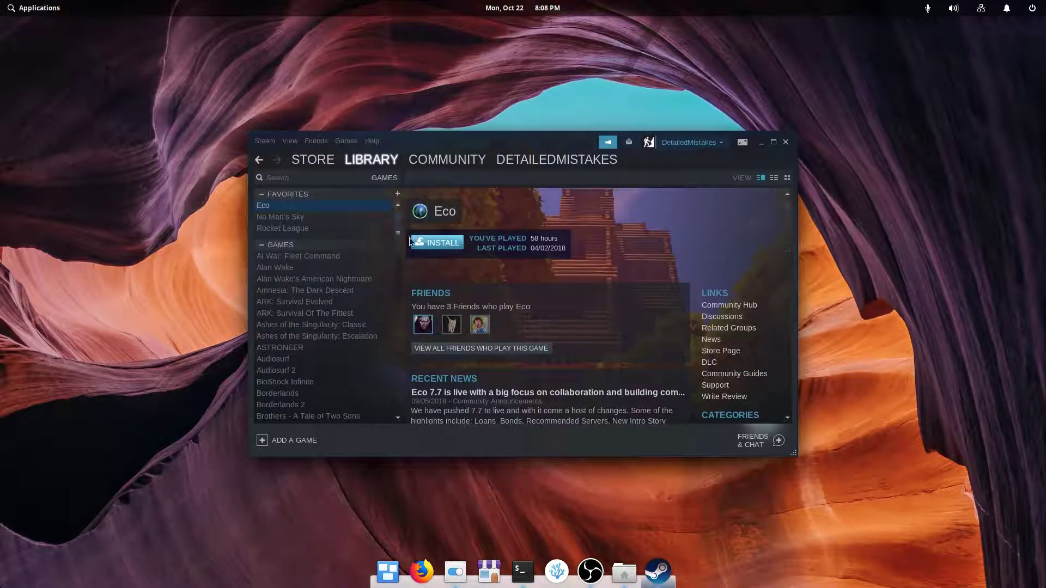
click(303, 350)
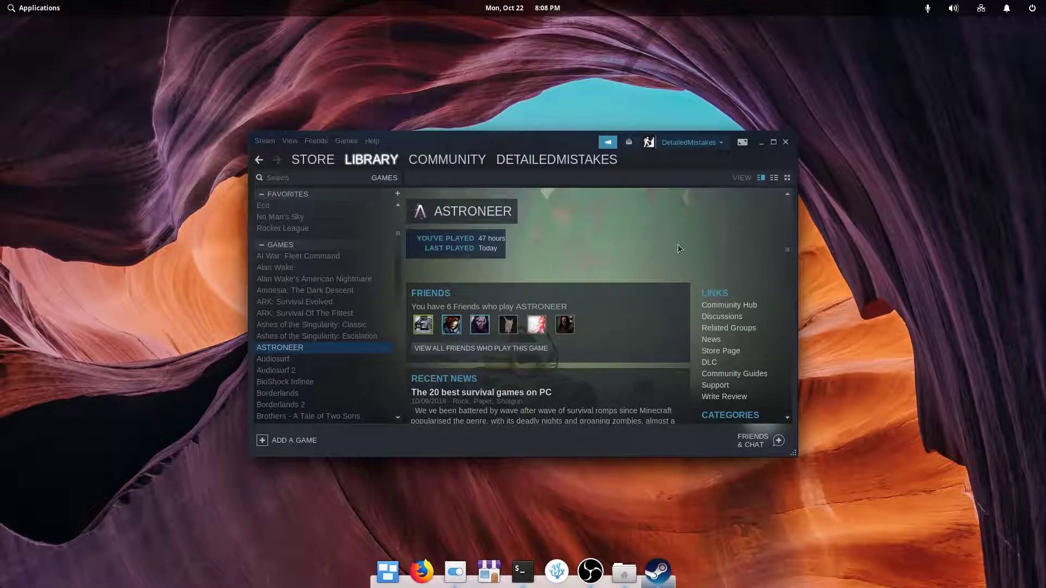
Step: Check 'Enable Steam Play for all titles' (Proton 3.7-8) in Steam Settings, confirm, and restart Steam
click(265, 140)
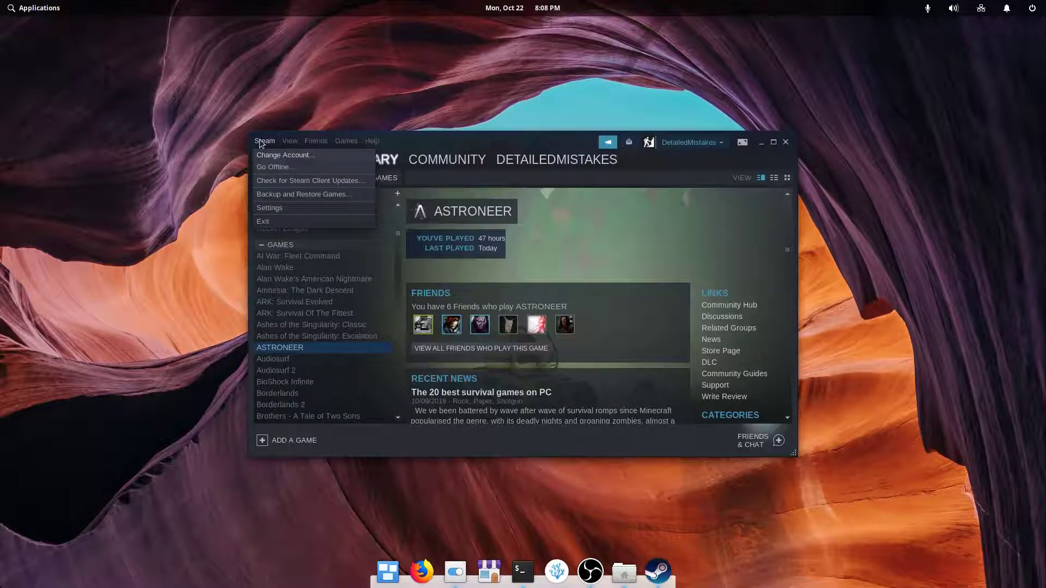
click(269, 207)
click(540, 472)
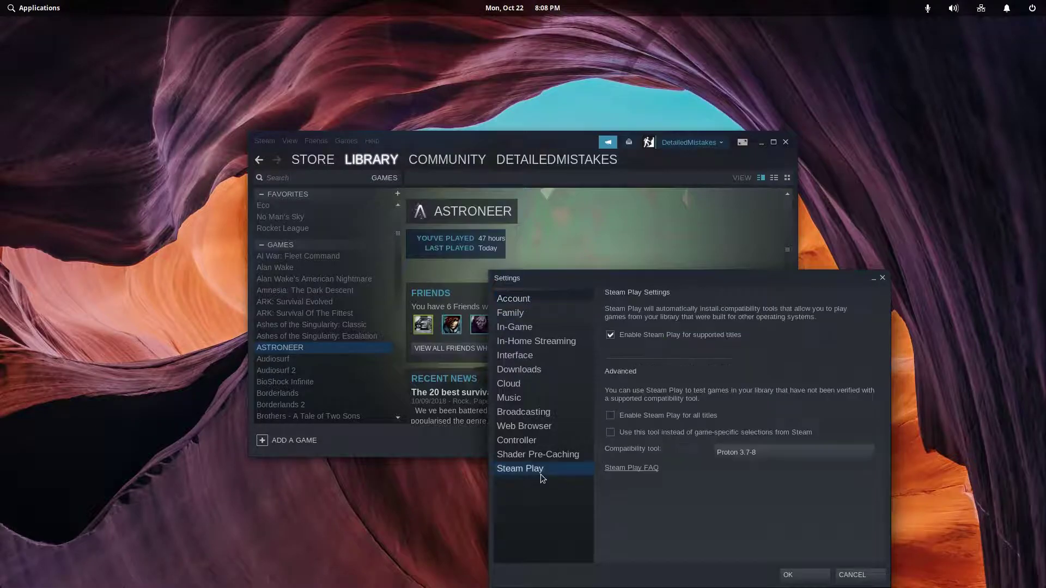
click(659, 418)
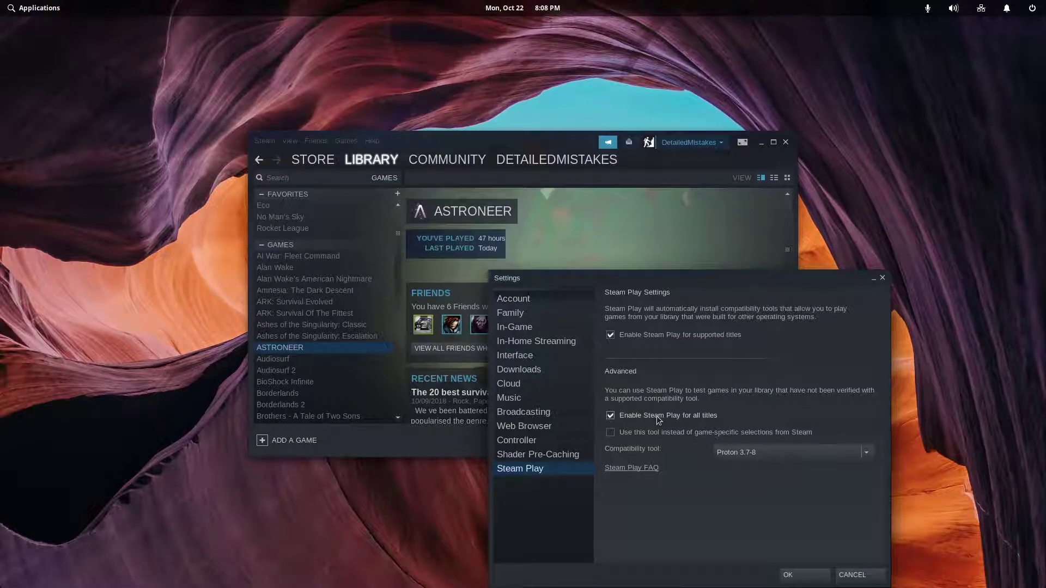
click(791, 574)
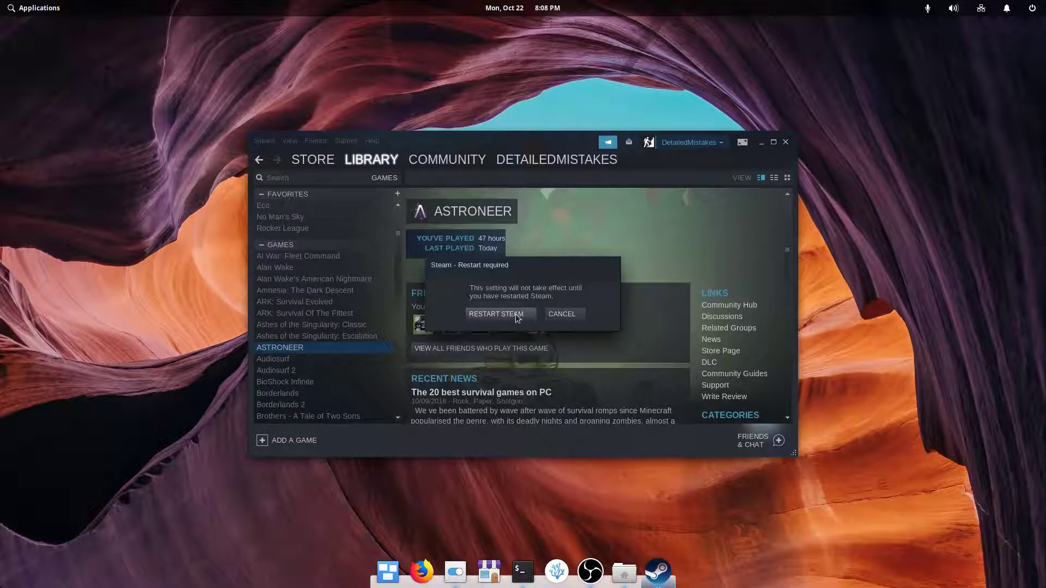
click(523, 317)
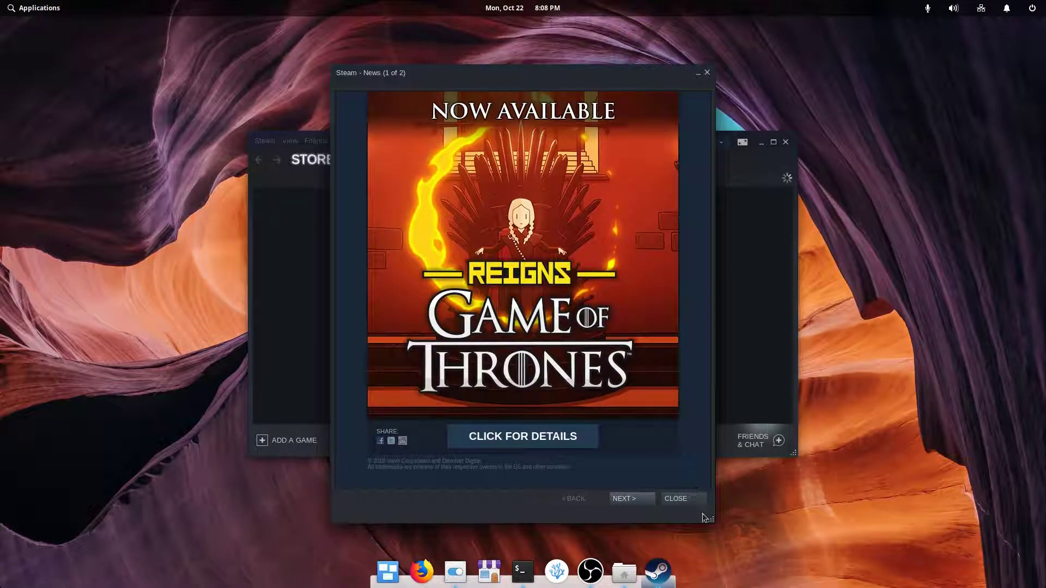
Step: Close the News popup, then install ASTRONEER from its library page into the default Steam library
click(692, 500)
click(374, 159)
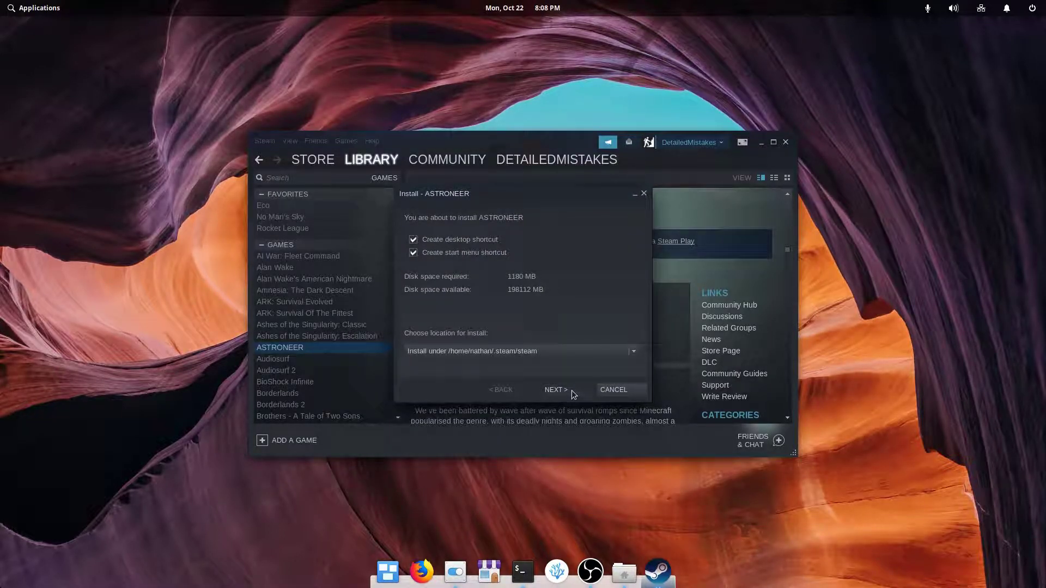
click(571, 393)
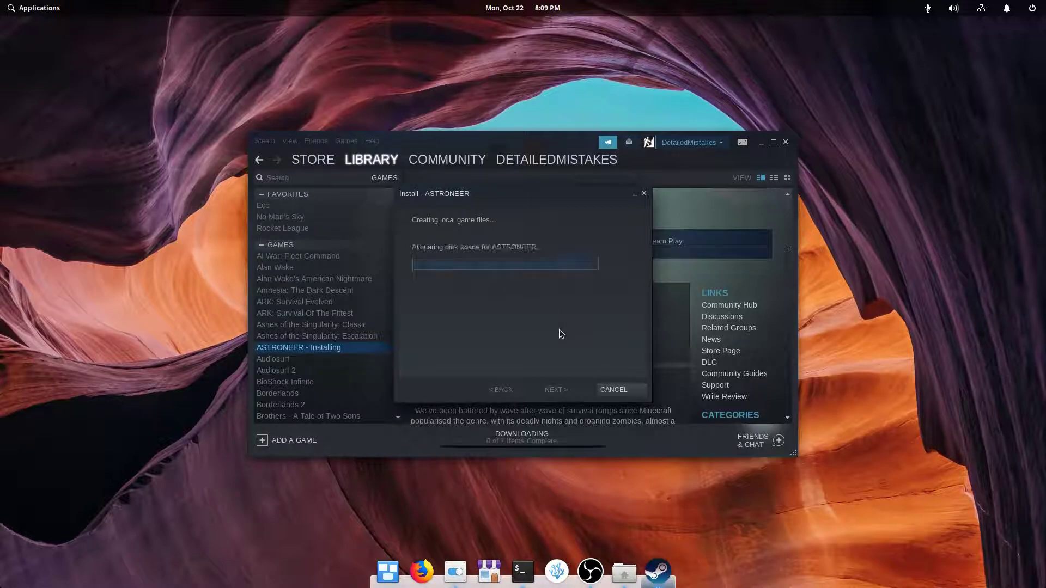
Step: Finish the install dialog, follow the 1.4 GB ASTRONEER download to completion, then press Play
click(621, 390)
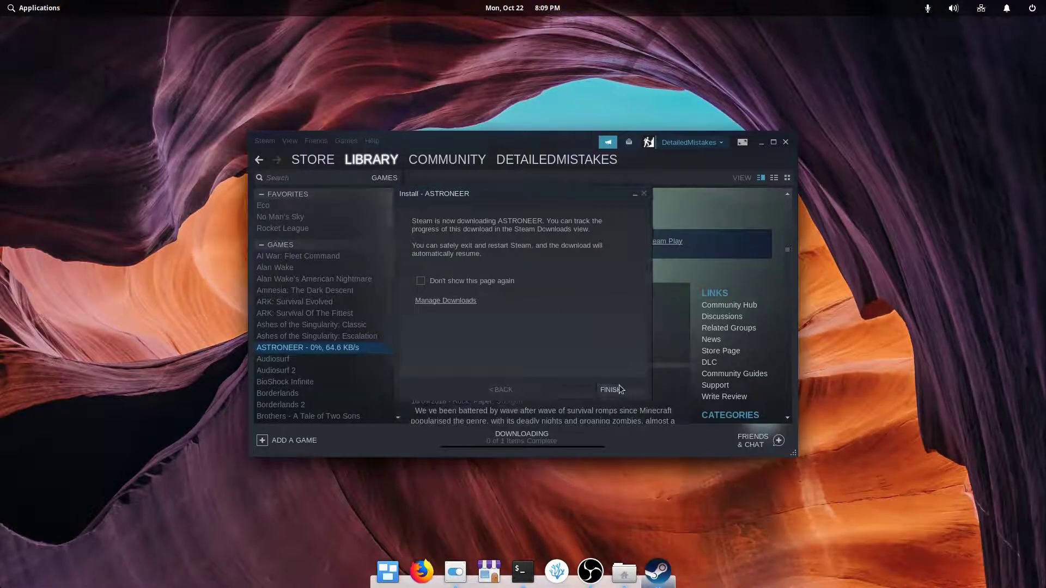
click(533, 441)
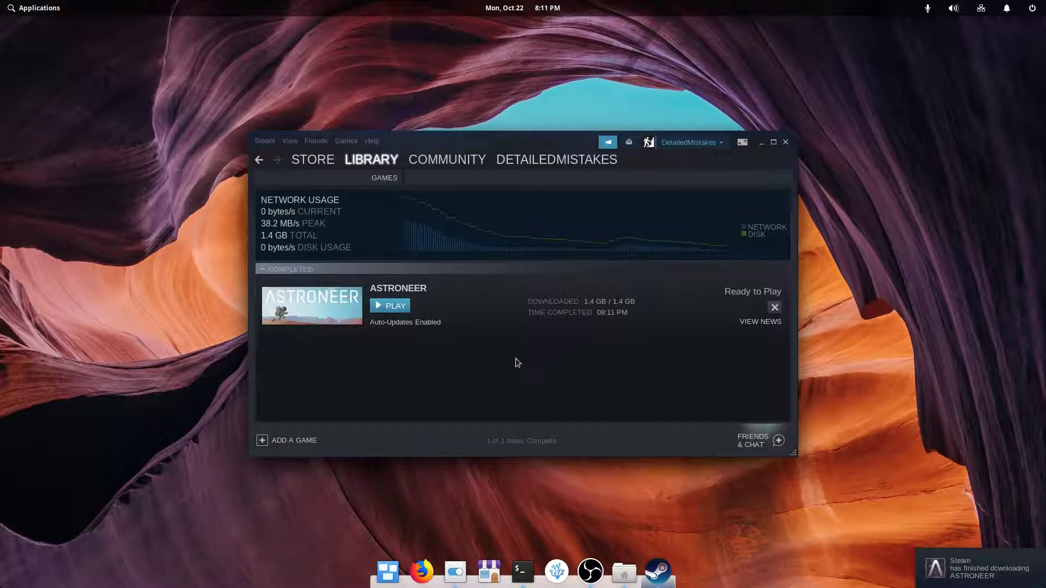
click(397, 306)
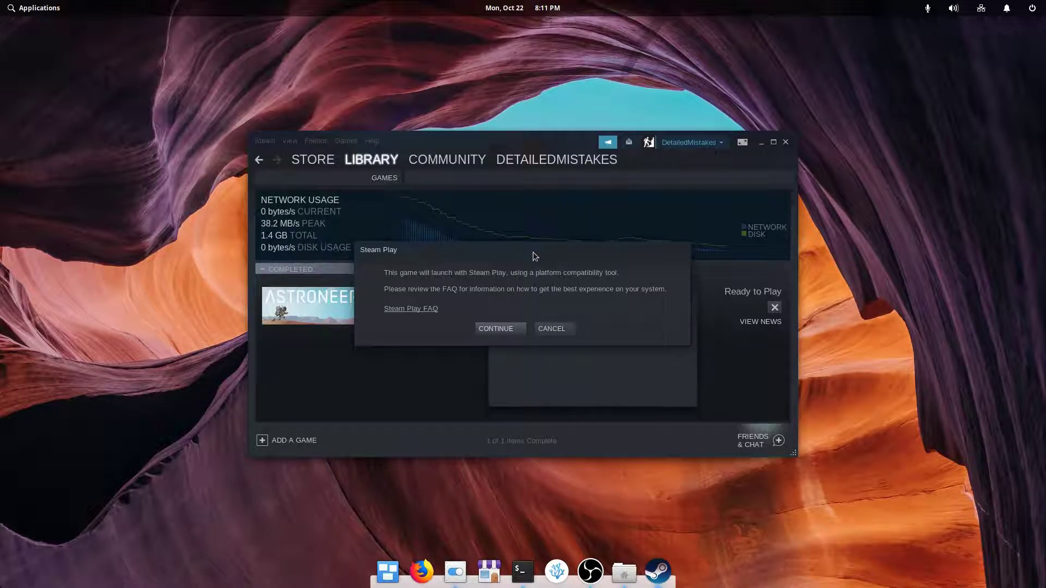
Step: Confirm launching ASTRONEER through Steam Play so Astroneer starts
click(495, 329)
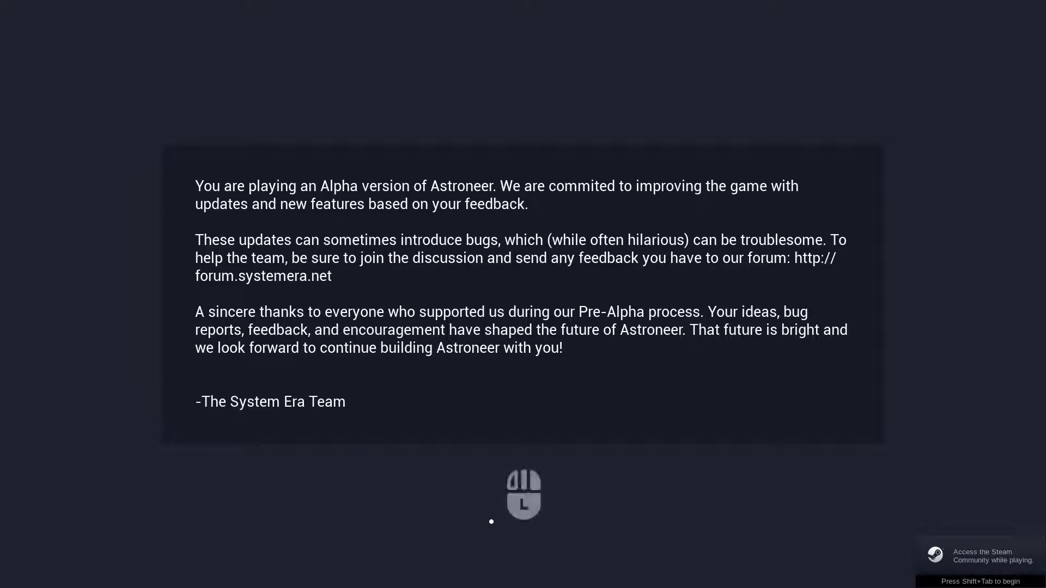
Step: Dismiss Astroneer's Alpha notice, confirm Skip Tutorial with the check mark, and choose Launch New Game
click(550, 389)
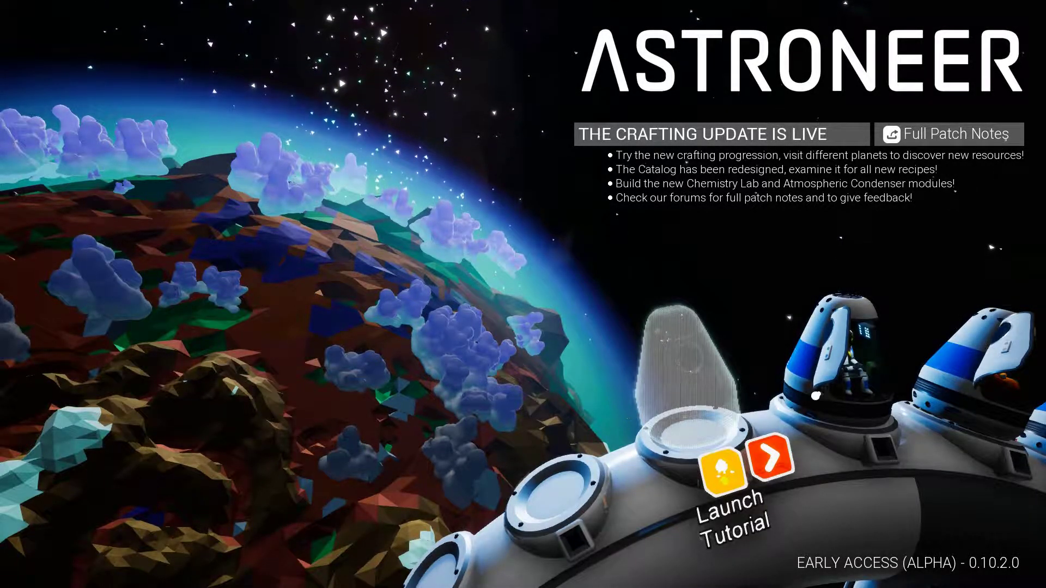
click(768, 458)
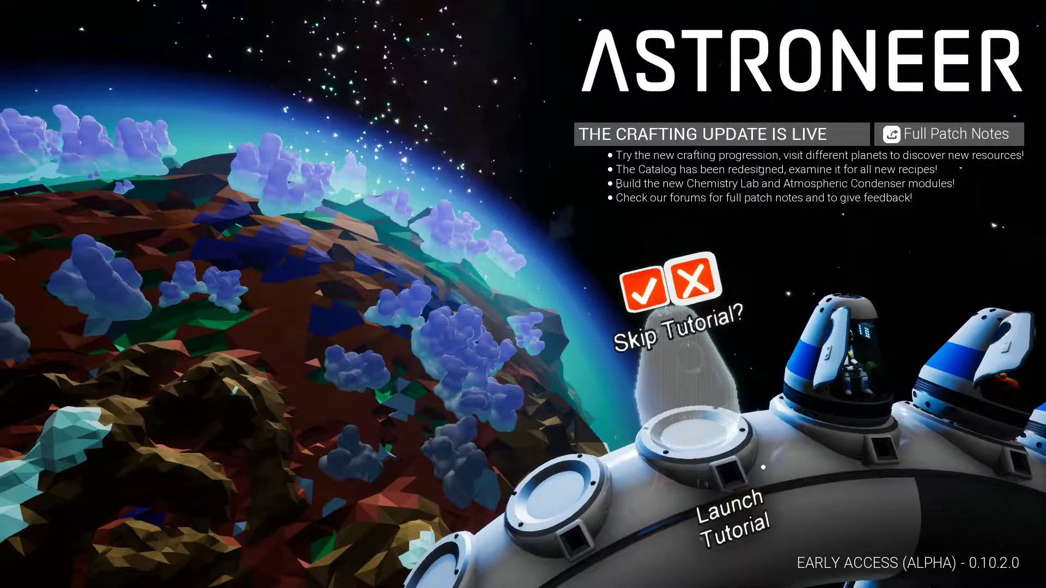
click(648, 290)
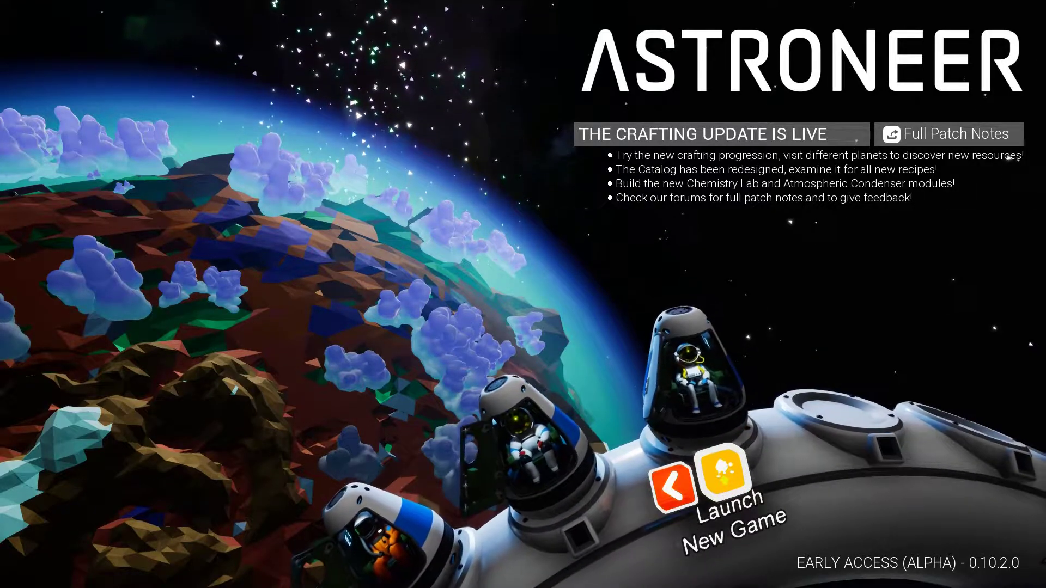
click(747, 463)
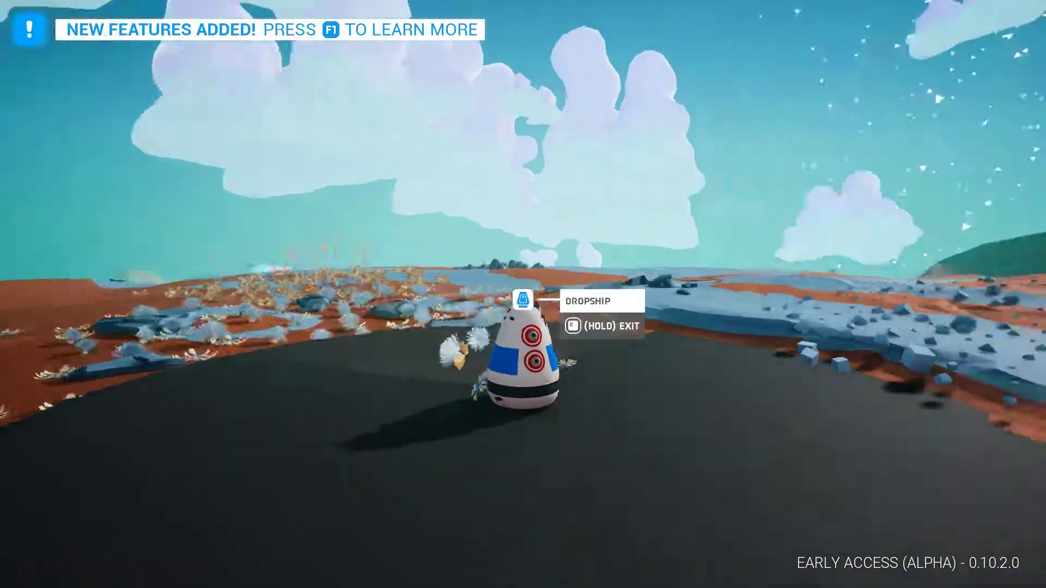
Step: Exit the dropship with E, then walk the astronaut with A and W to the habitat's door
key(e)
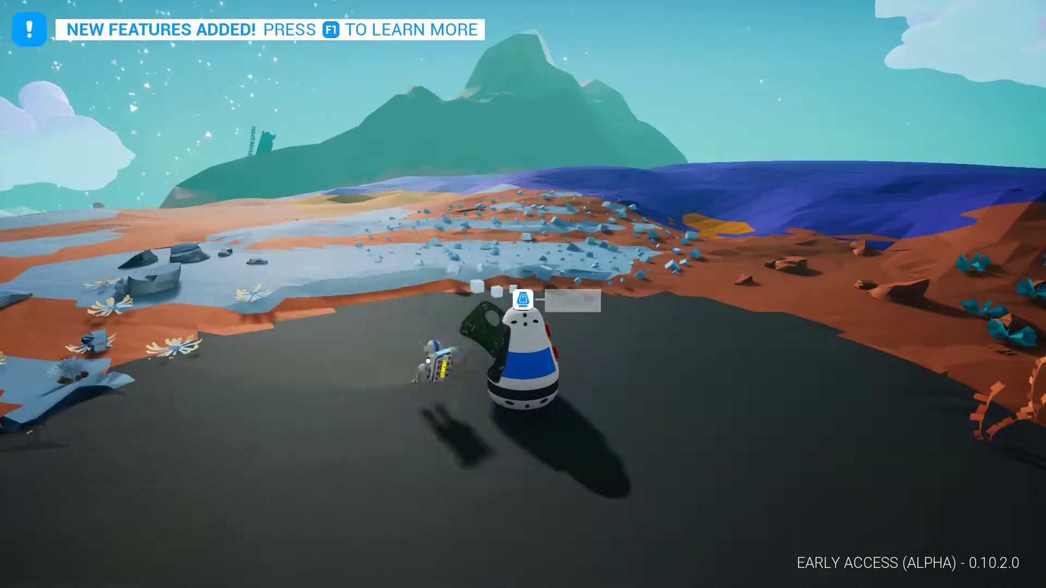
key(a)
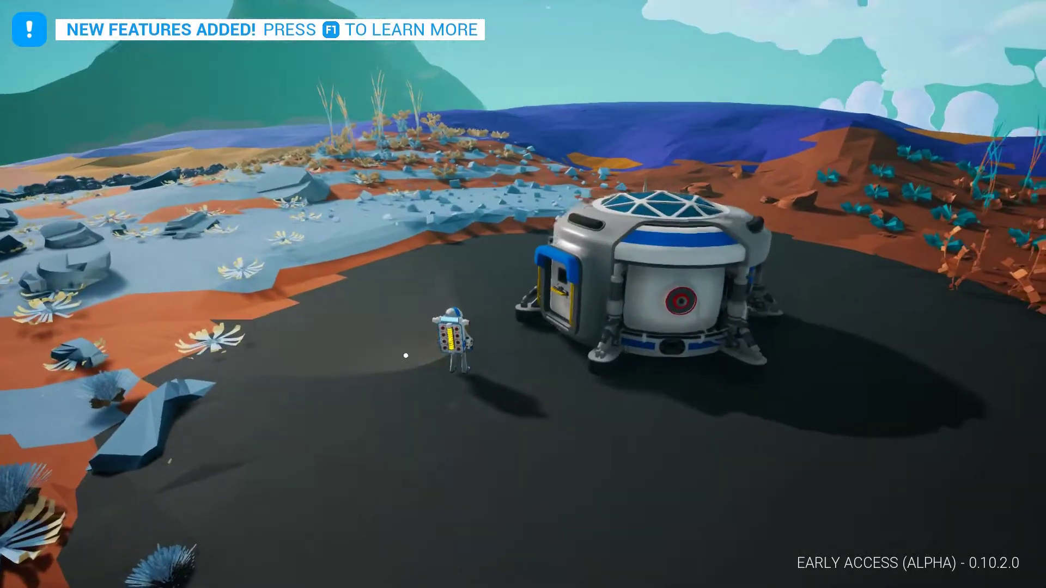
key(w)
key(w)
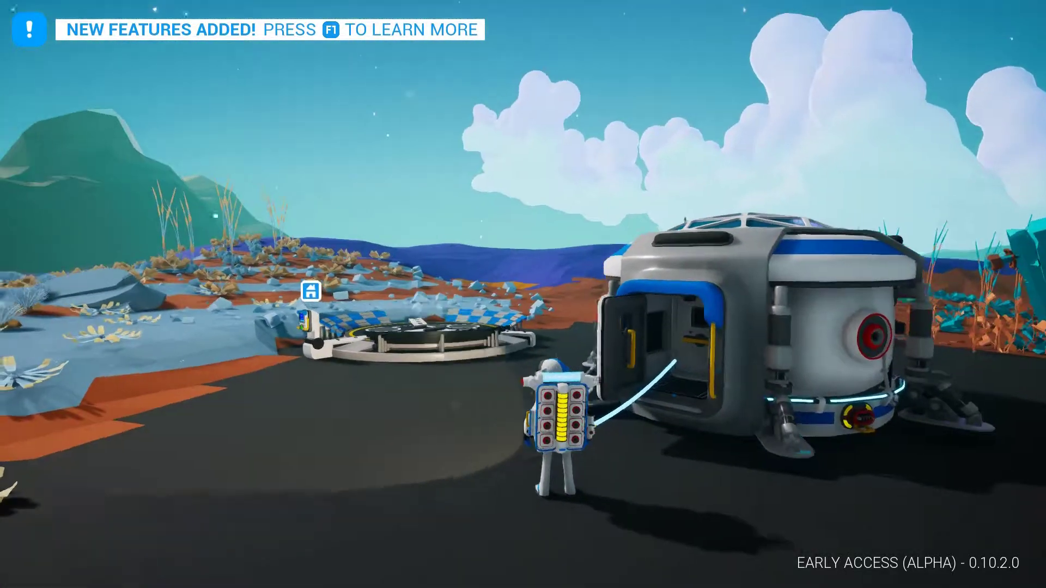
key(w)
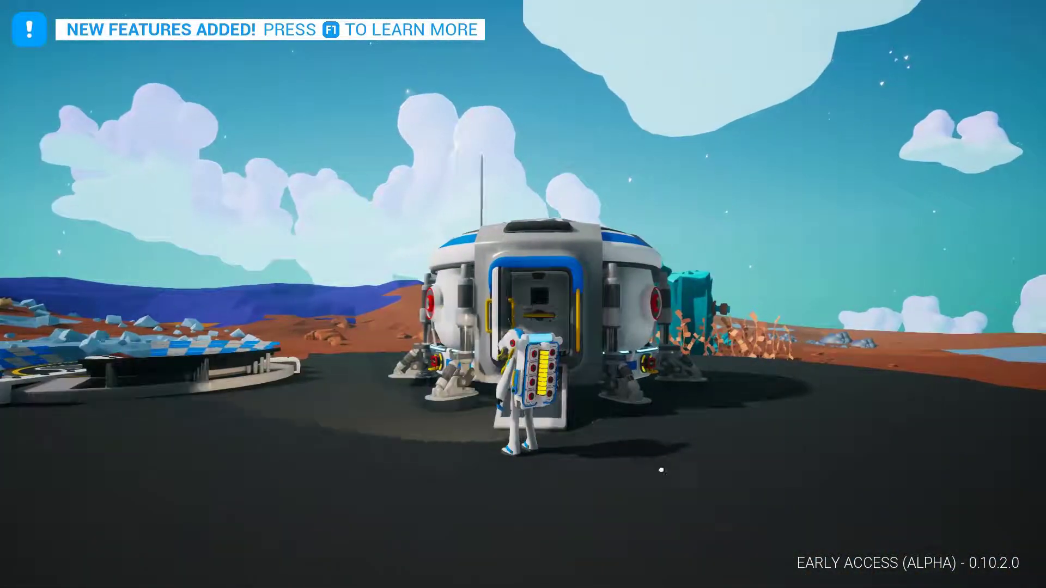
key(w)
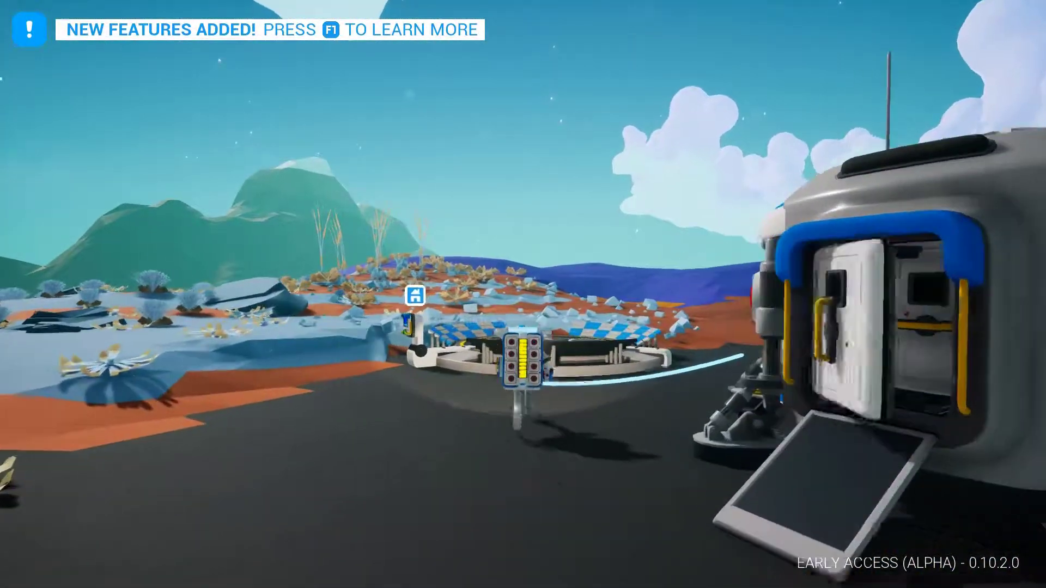
key(w)
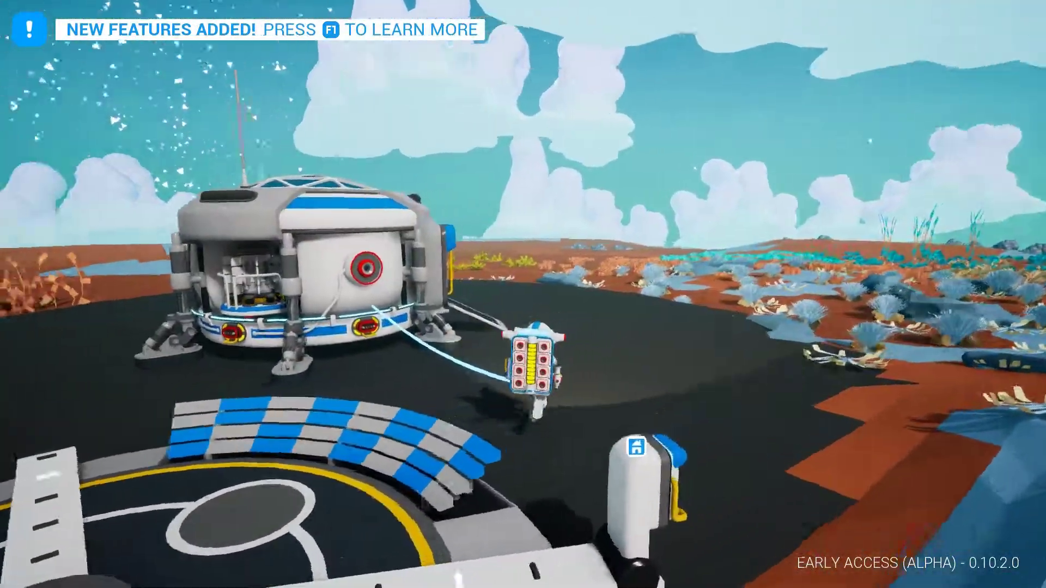
key(w)
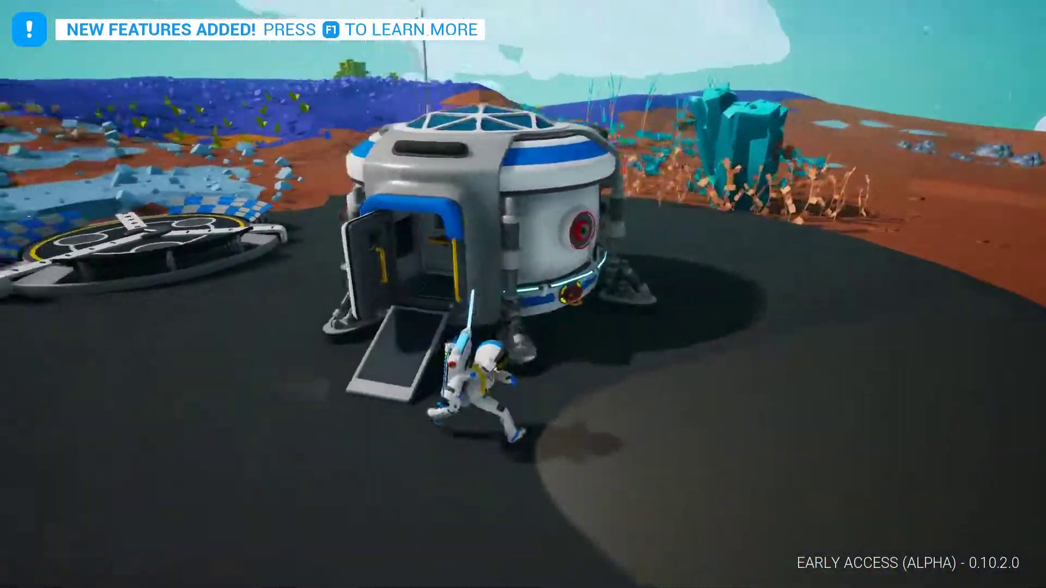
key(w)
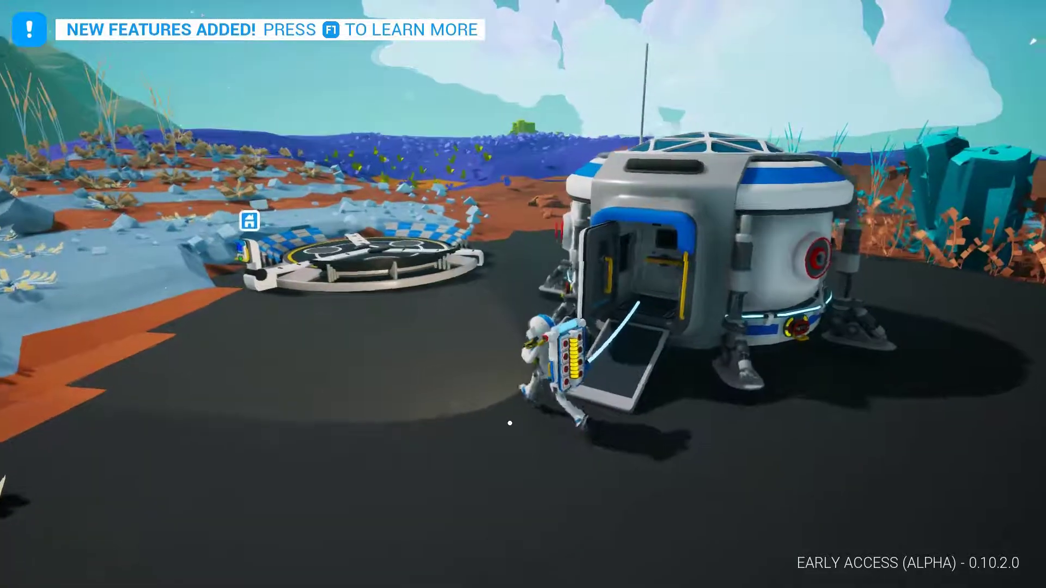